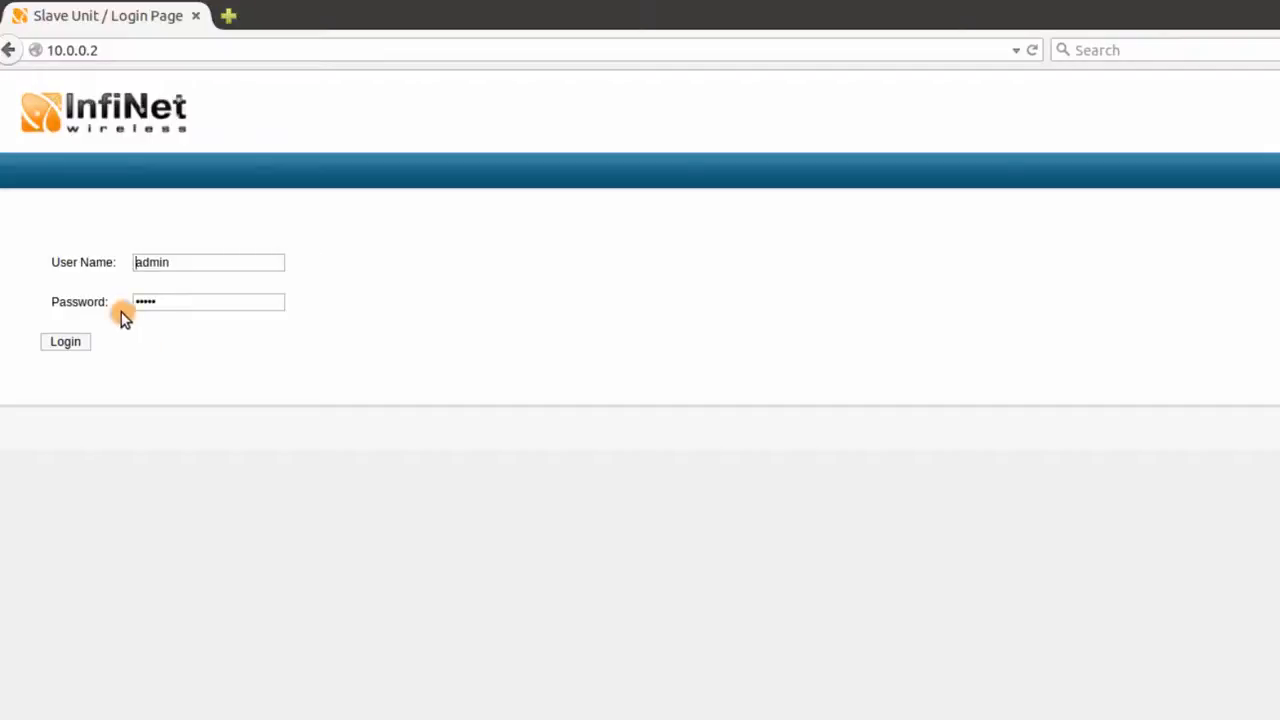
Step: Log in to the slave unit and open the MAC Switch section of its basic settings
{"action": "left_click", "coordinate": [52, 343]}
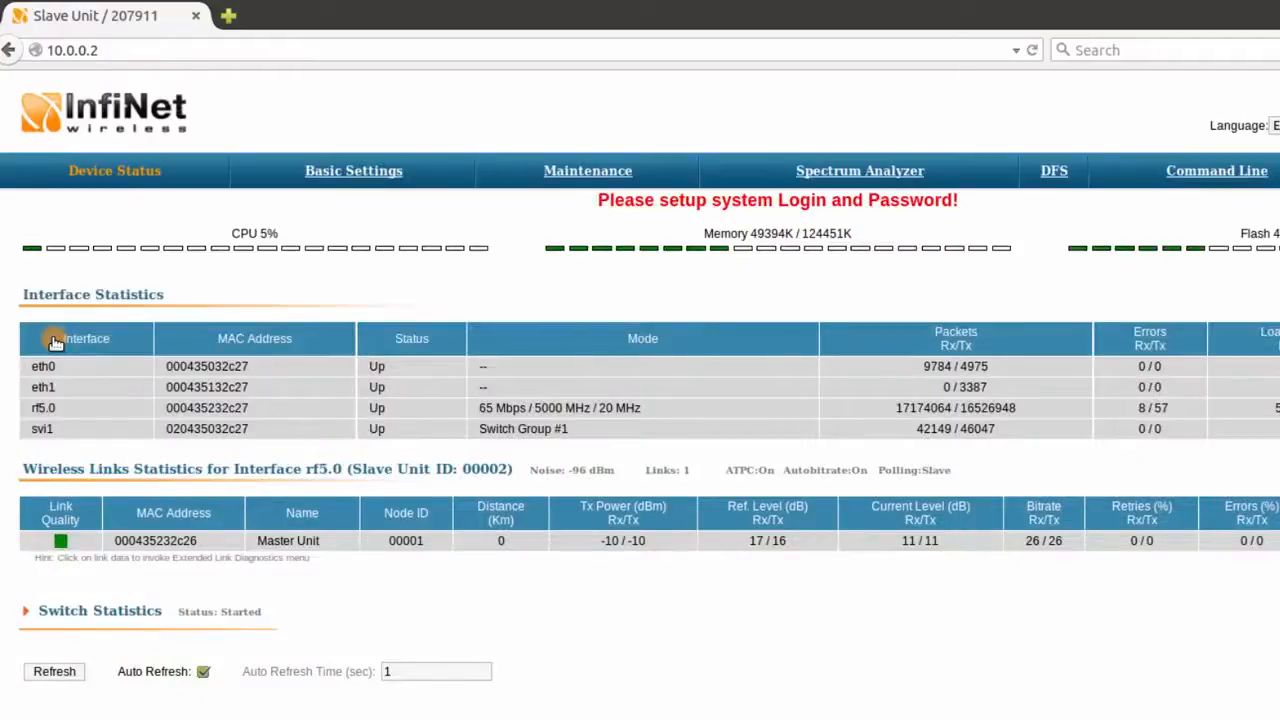
{"action": "left_click", "coordinate": [310, 172]}
{"action": "left_click", "coordinate": [42, 397]}
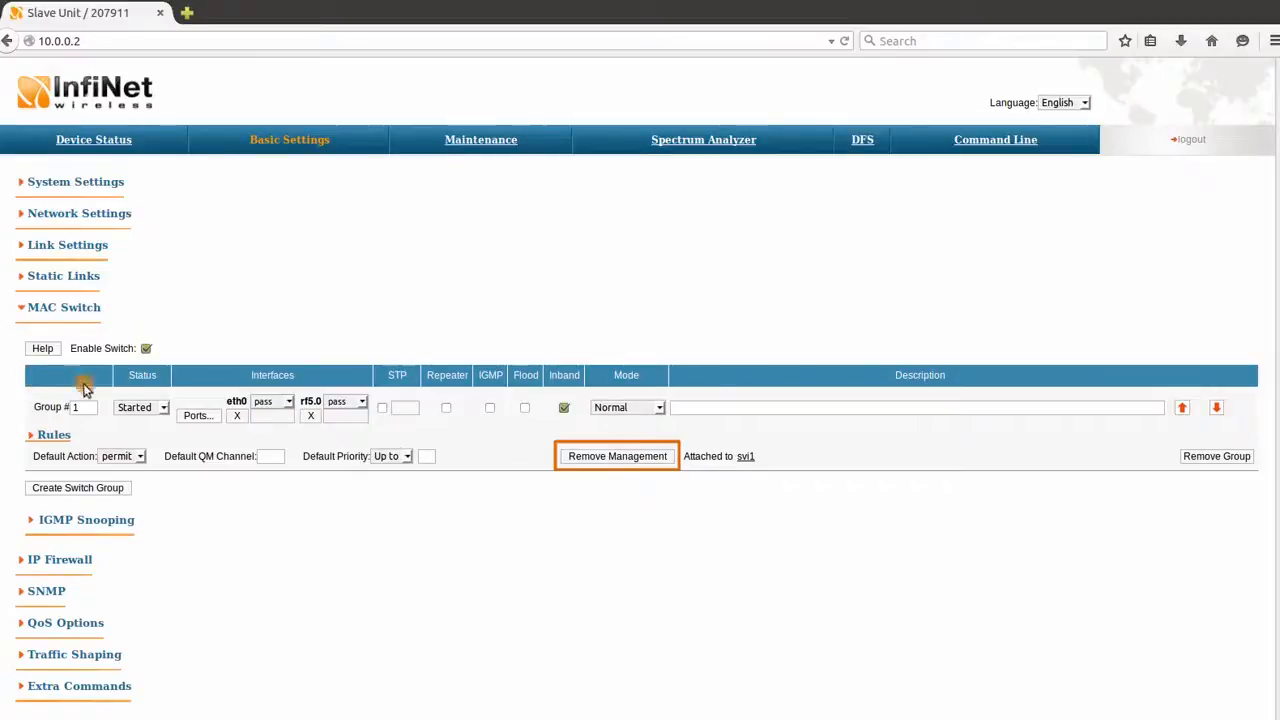
Step: Remove the svi1 management interface from switch group 1, and delete the group itself
{"action": "left_click", "coordinate": [664, 458]}
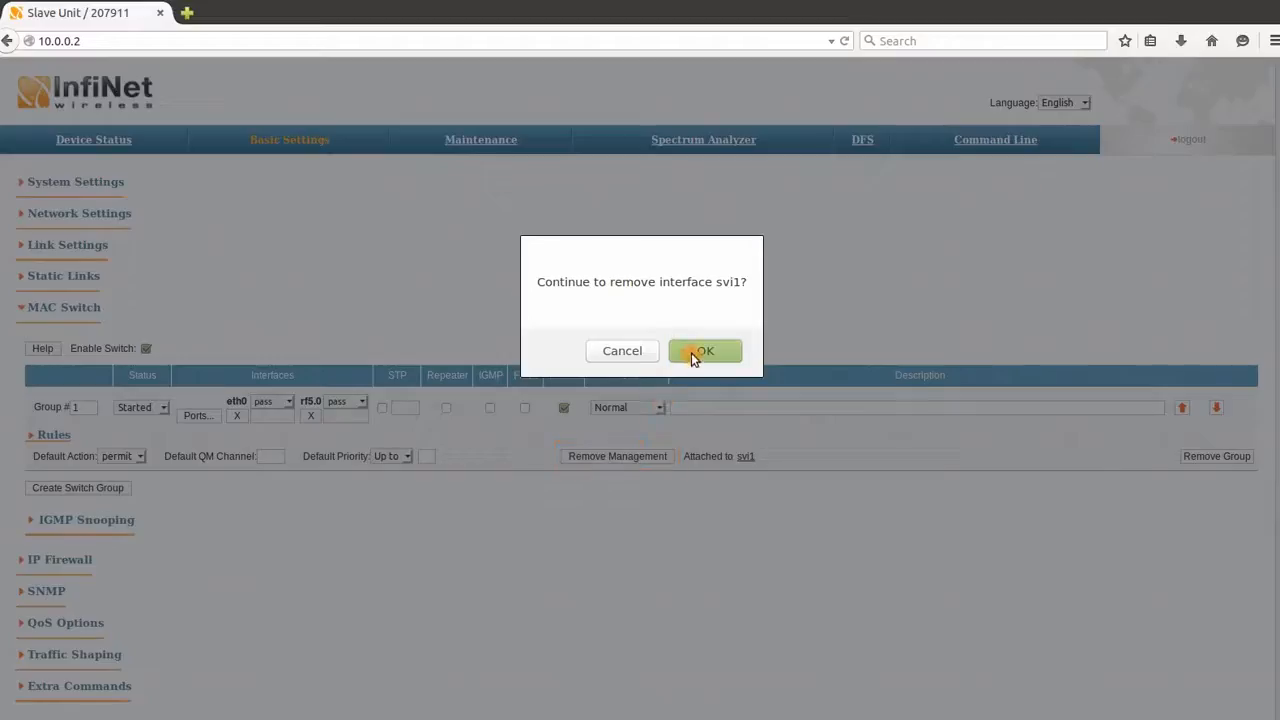
{"action": "left_click", "coordinate": [694, 352]}
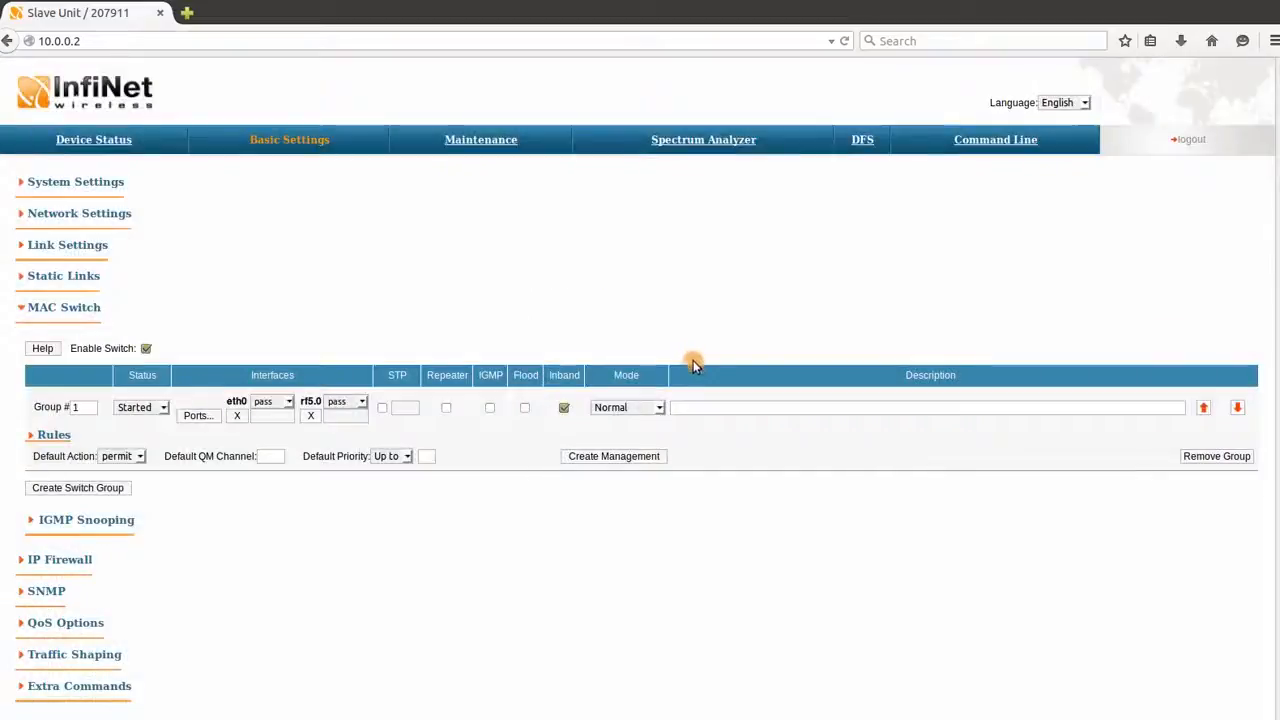
{"action": "left_click", "coordinate": [1207, 457]}
{"action": "left_click", "coordinate": [760, 350]}
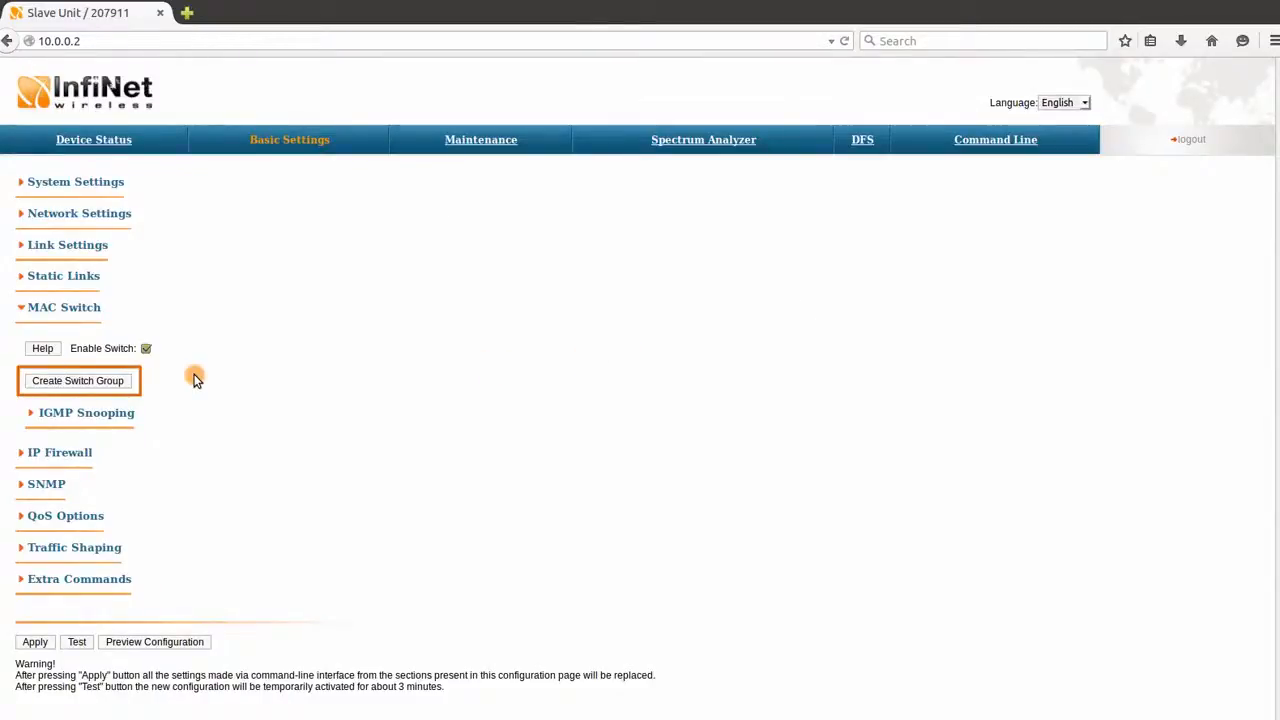
Step: Create switch group 101 and assign the eth0 and rf5.0 interfaces to it
{"action": "left_click", "coordinate": [123, 381]}
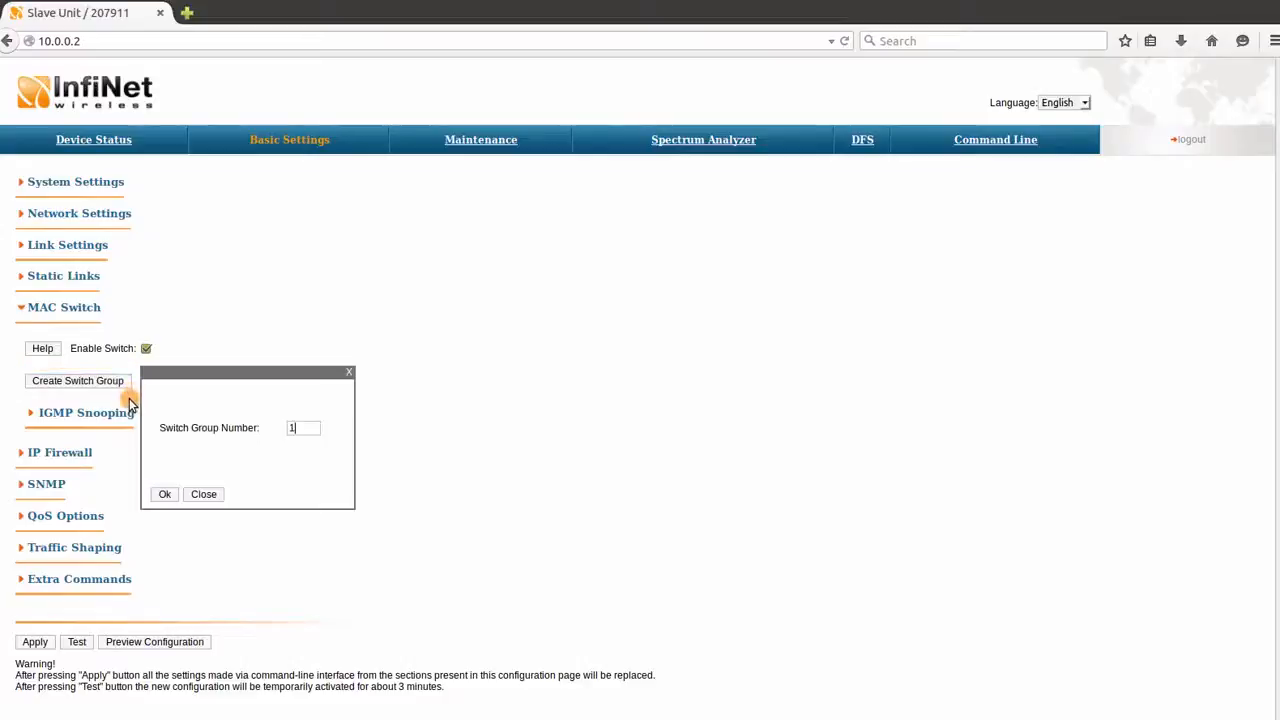
{"action": "type", "text": "01"}
{"action": "left_click", "coordinate": [165, 495]}
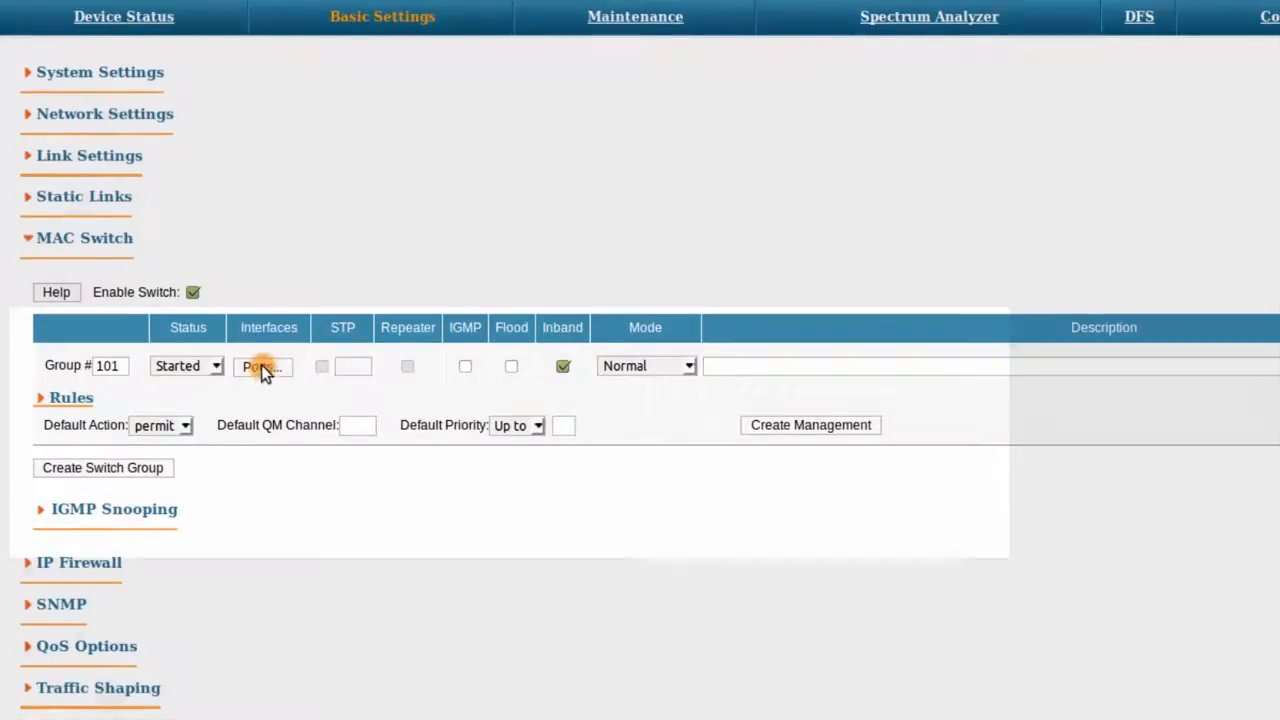
{"action": "left_click", "coordinate": [261, 367]}
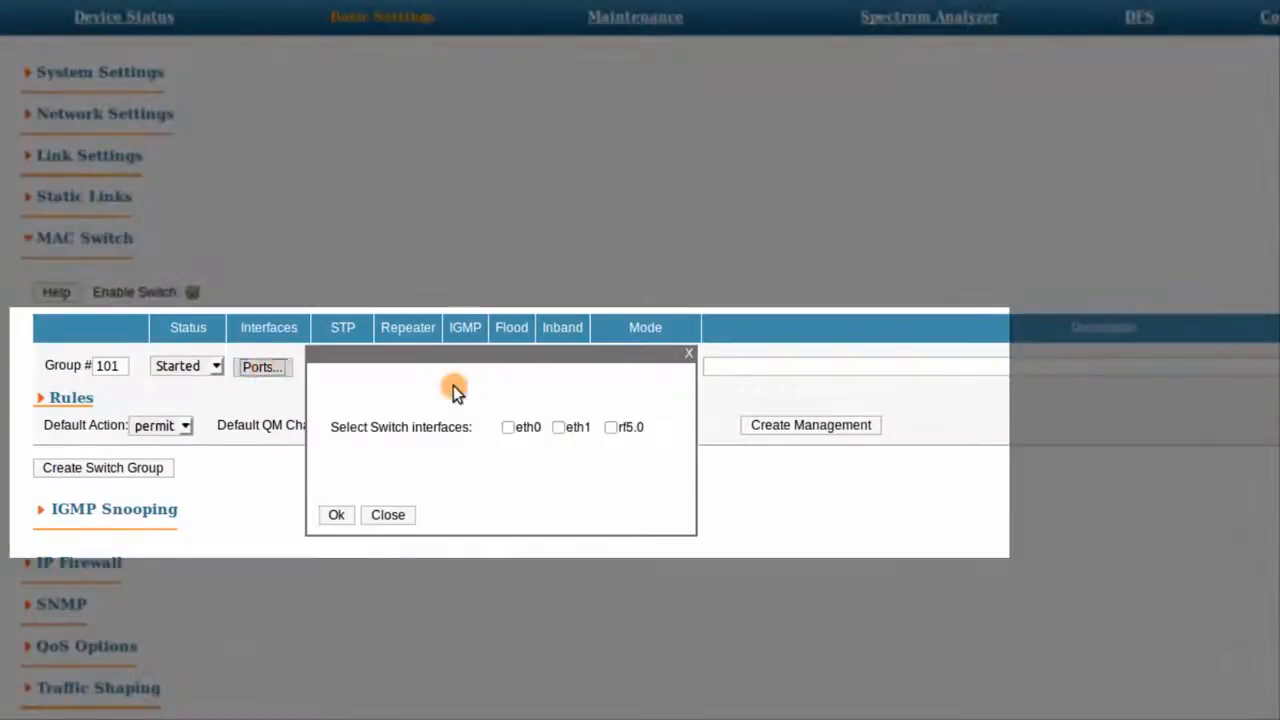
{"action": "left_click", "coordinate": [508, 427]}
{"action": "left_click", "coordinate": [610, 427]}
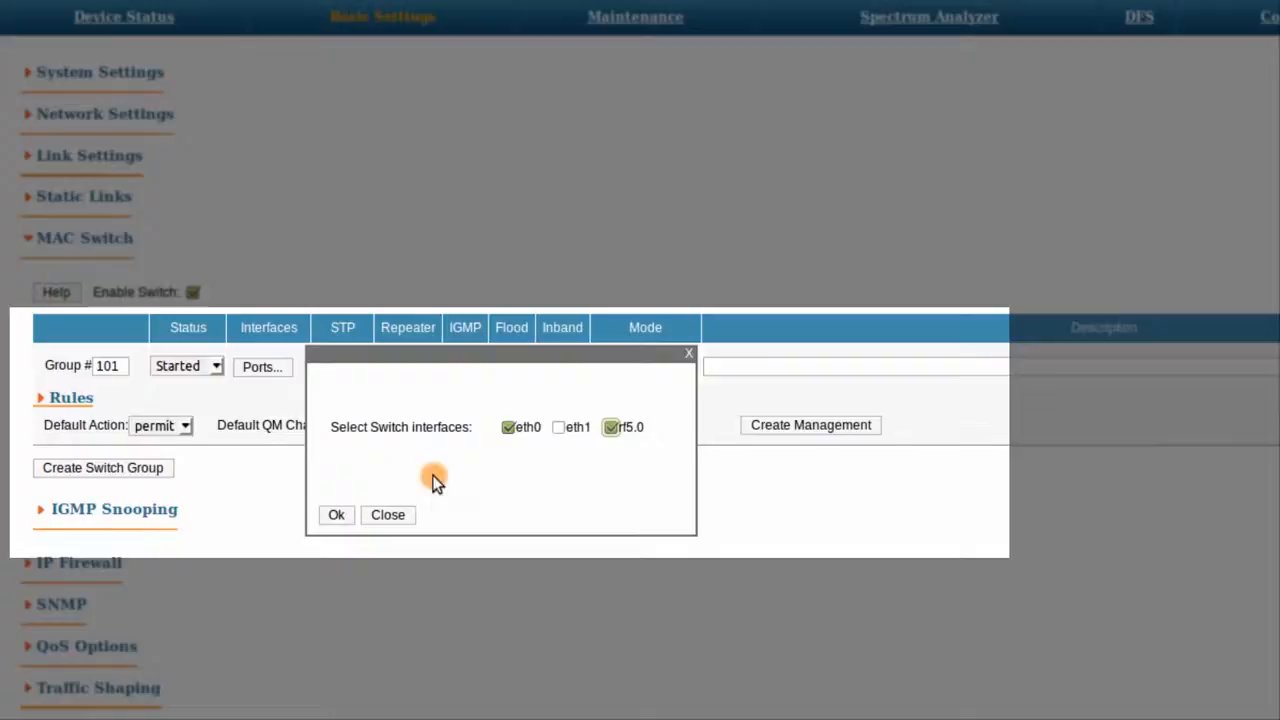
{"action": "left_click", "coordinate": [336, 515]}
Step: Add a permit rule for vlan 101 to switch group 101
{"action": "left_click", "coordinate": [45, 406]}
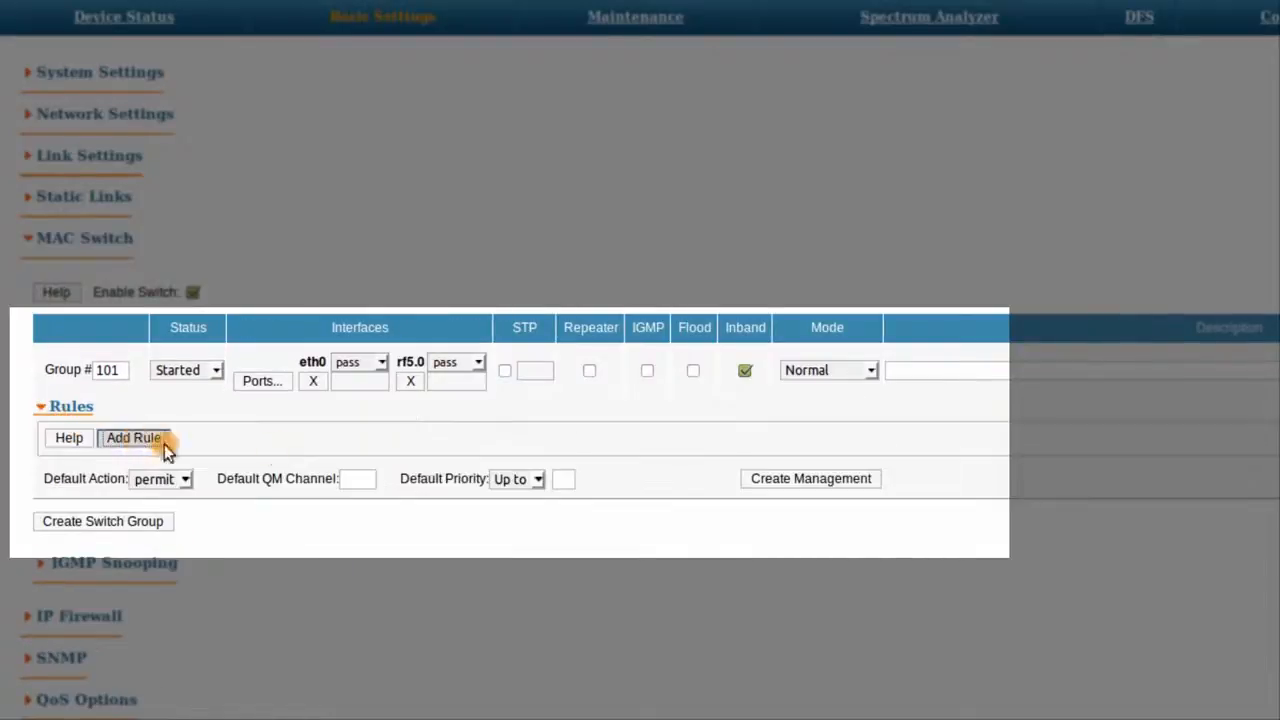
{"action": "left_click", "coordinate": [150, 442]}
{"action": "left_click", "coordinate": [510, 437]}
{"action": "left_click", "coordinate": [529, 472]}
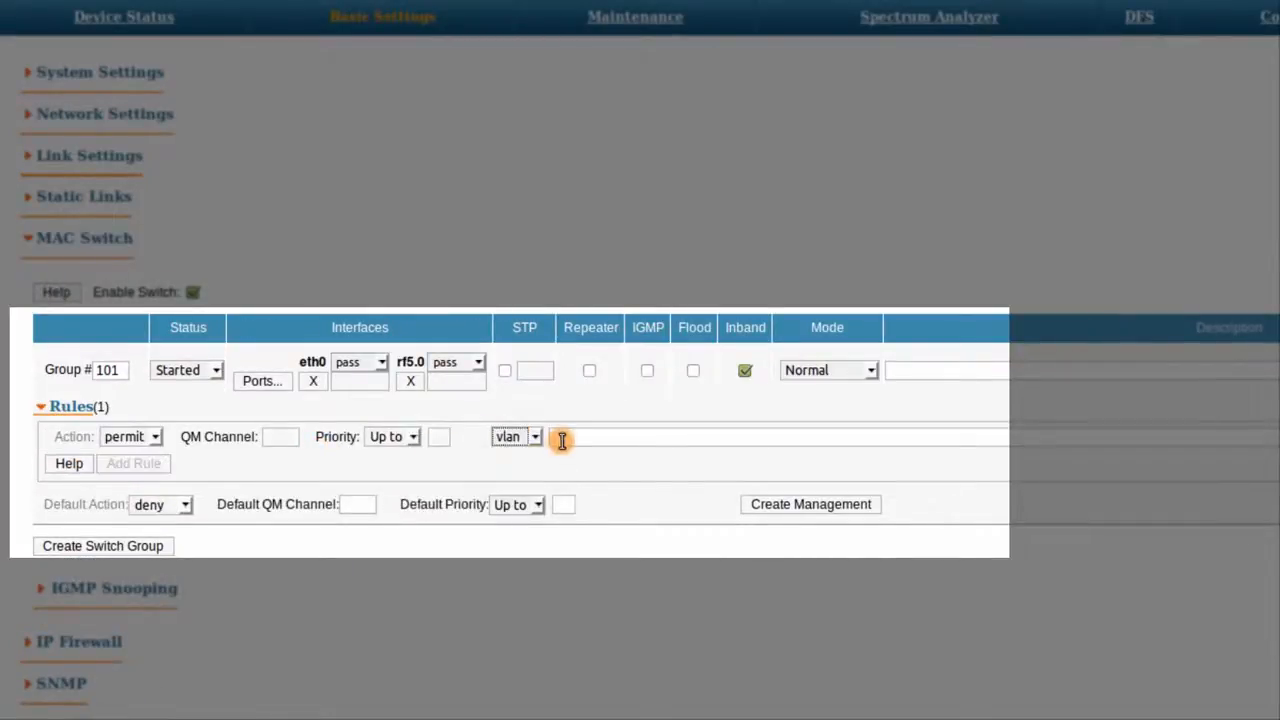
{"action": "left_click", "coordinate": [558, 437]}
{"action": "type", "text": "10"}
{"action": "left_click", "coordinate": [578, 460]}
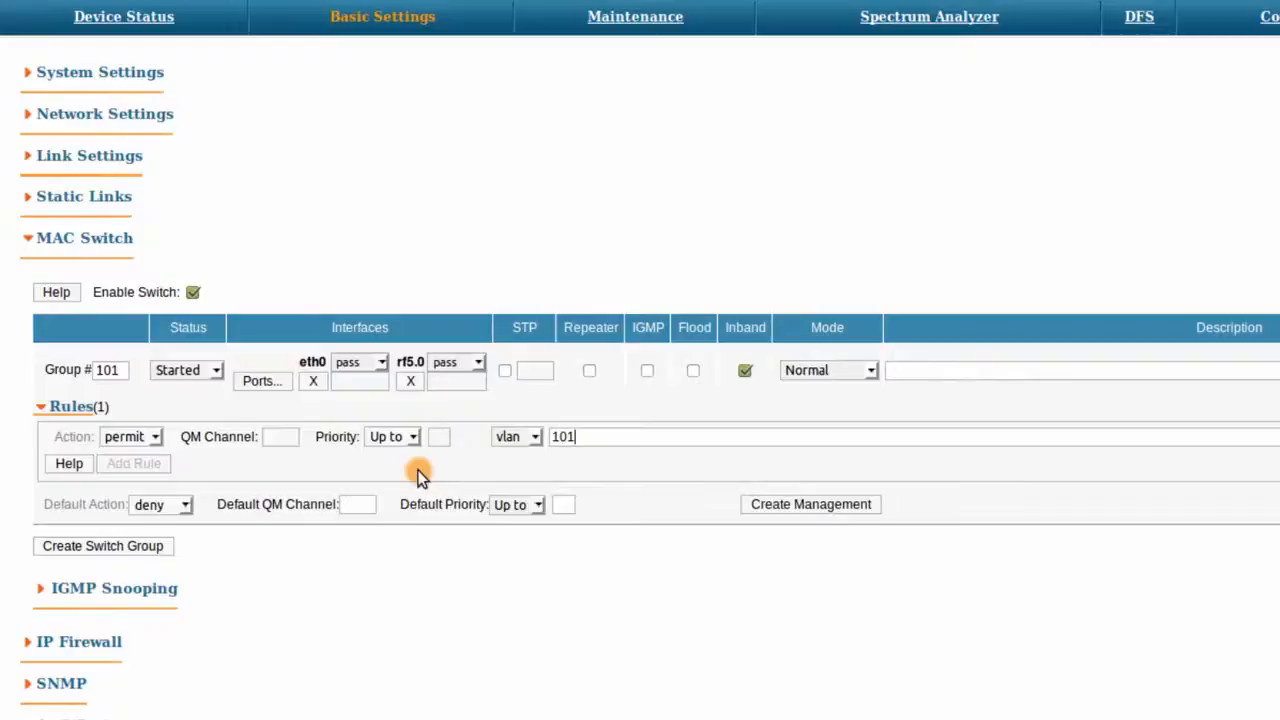
Step: Create switch group 100 and assign only the rf5.0 interface to it
{"action": "scroll", "coordinate": [418, 470], "scroll_direction": "down", "scroll_amount": 2}
{"action": "scroll", "coordinate": [388, 474], "scroll_direction": "down", "scroll_amount": 2}
{"action": "left_click", "coordinate": [74, 406]}
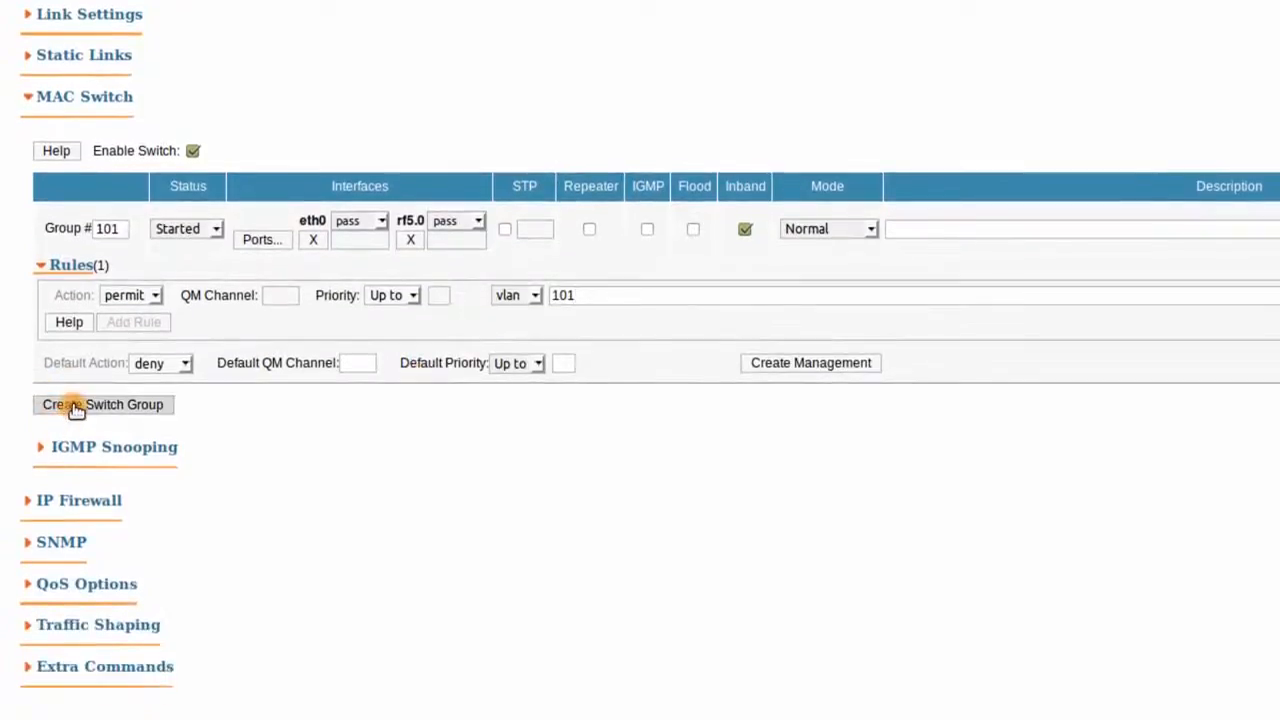
{"action": "type", "text": "100"}
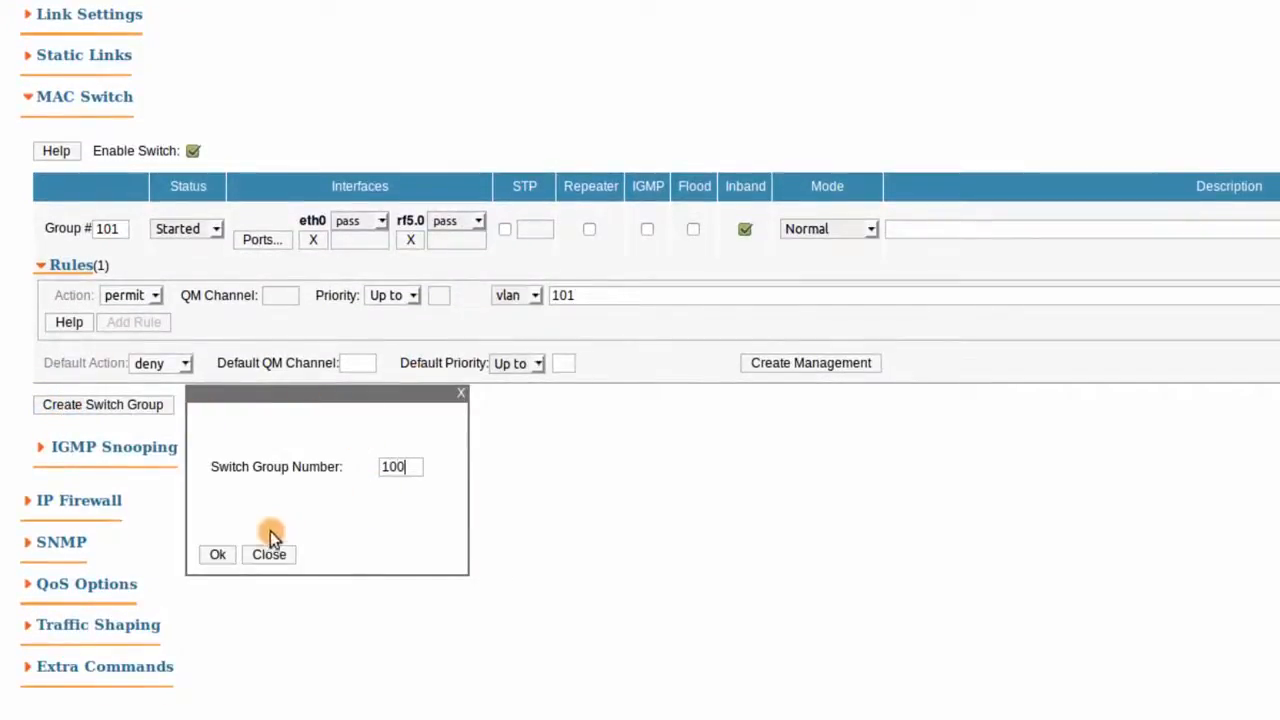
{"action": "left_click", "coordinate": [212, 553]}
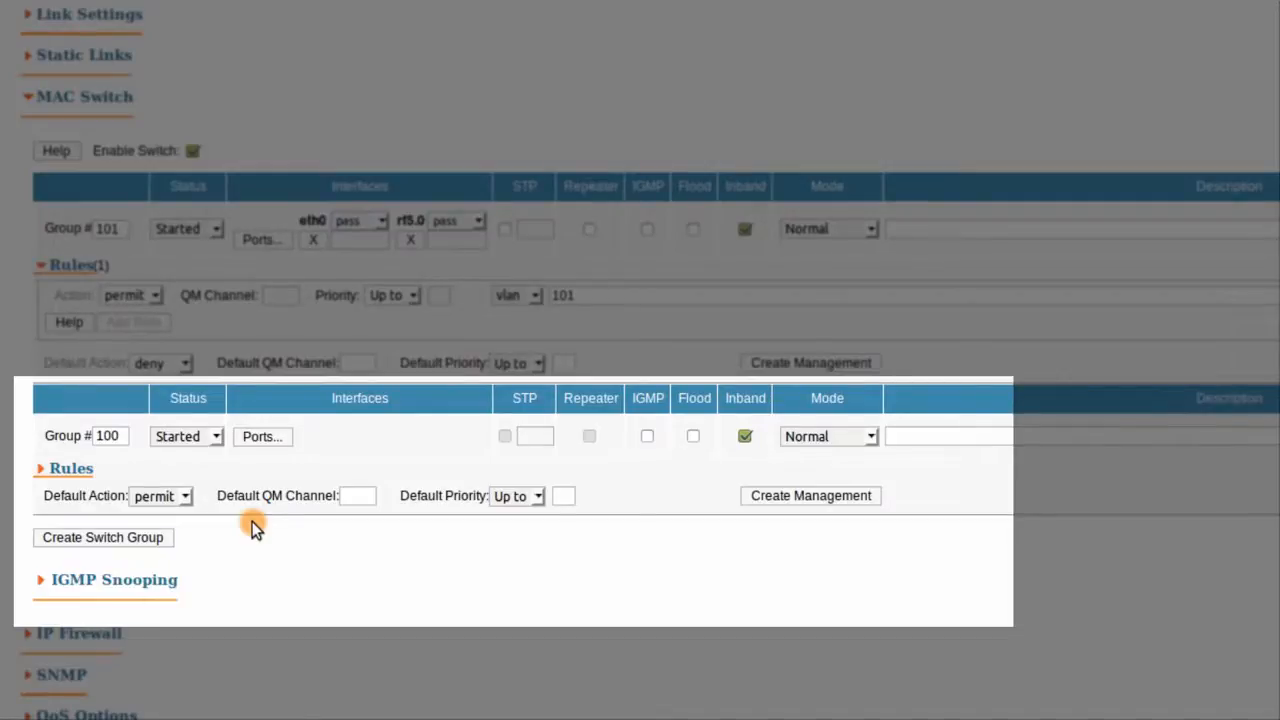
{"action": "left_click", "coordinate": [284, 437]}
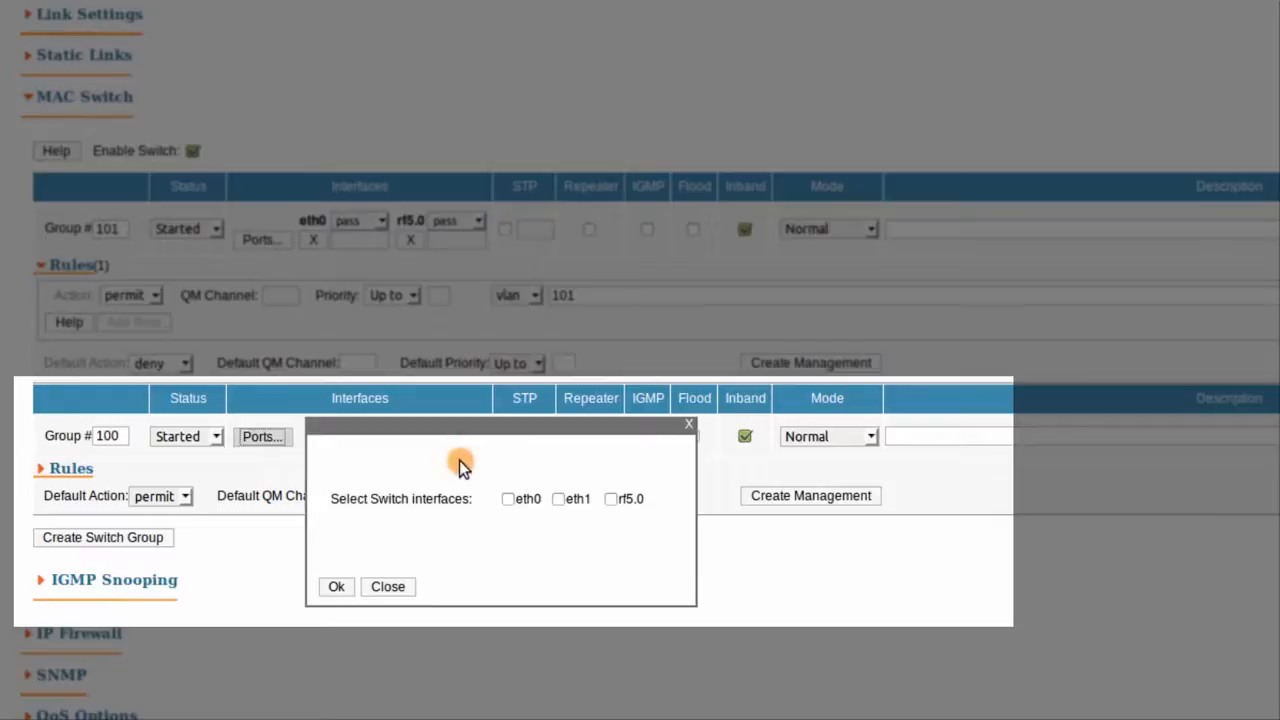
{"action": "left_click", "coordinate": [612, 498]}
{"action": "left_click", "coordinate": [337, 587]}
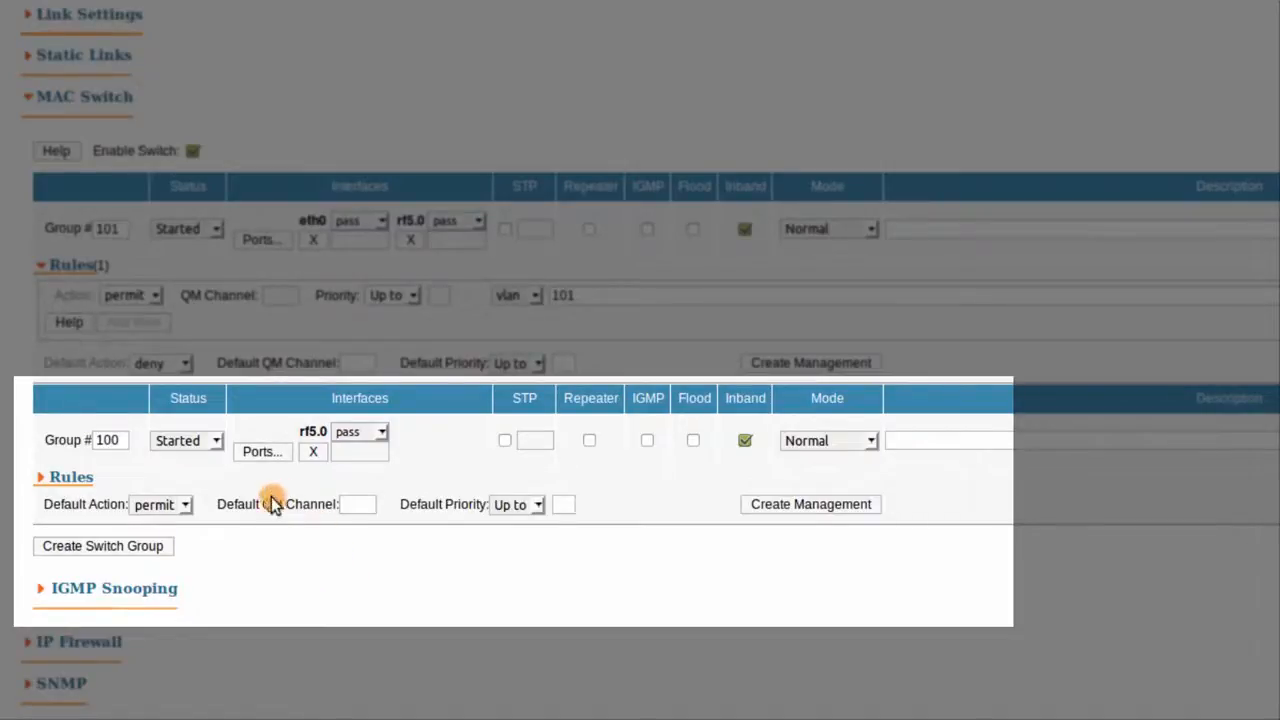
Step: Add a permit rule for vlan 100 to switch group 100
{"action": "left_click", "coordinate": [46, 481]}
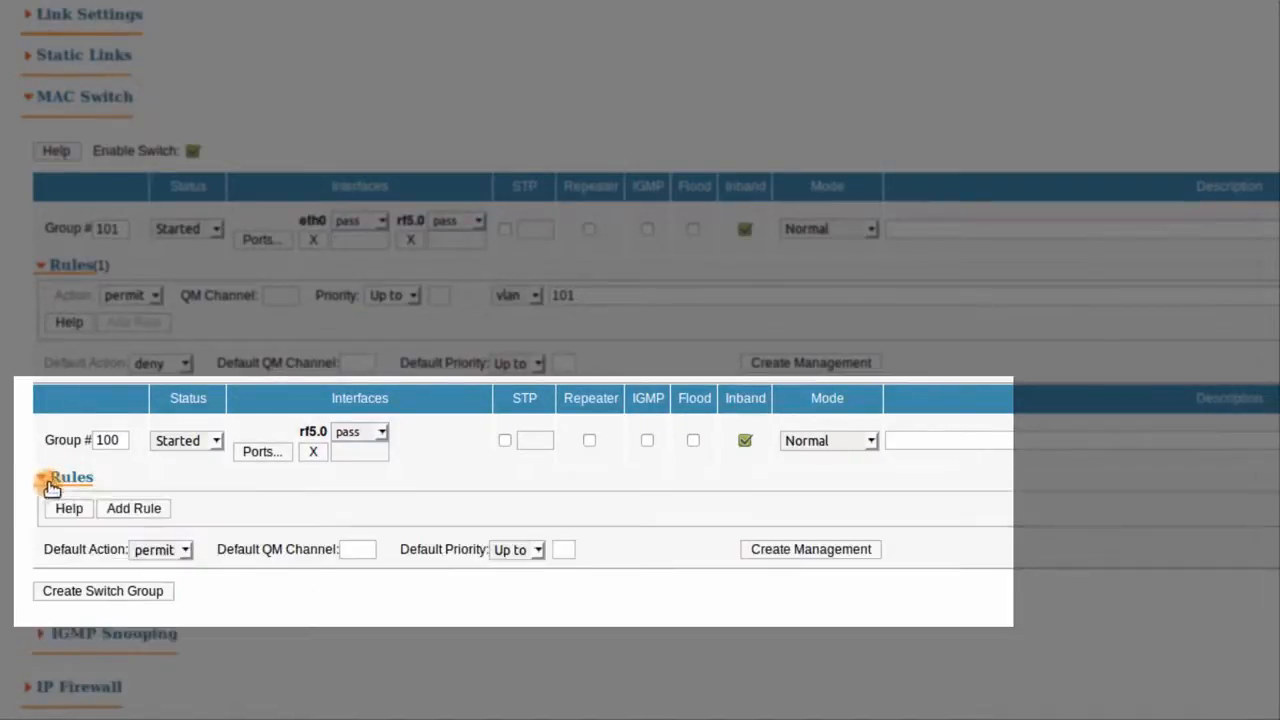
{"action": "left_click", "coordinate": [116, 508]}
{"action": "left_click", "coordinate": [535, 507]}
{"action": "left_click", "coordinate": [516, 542]}
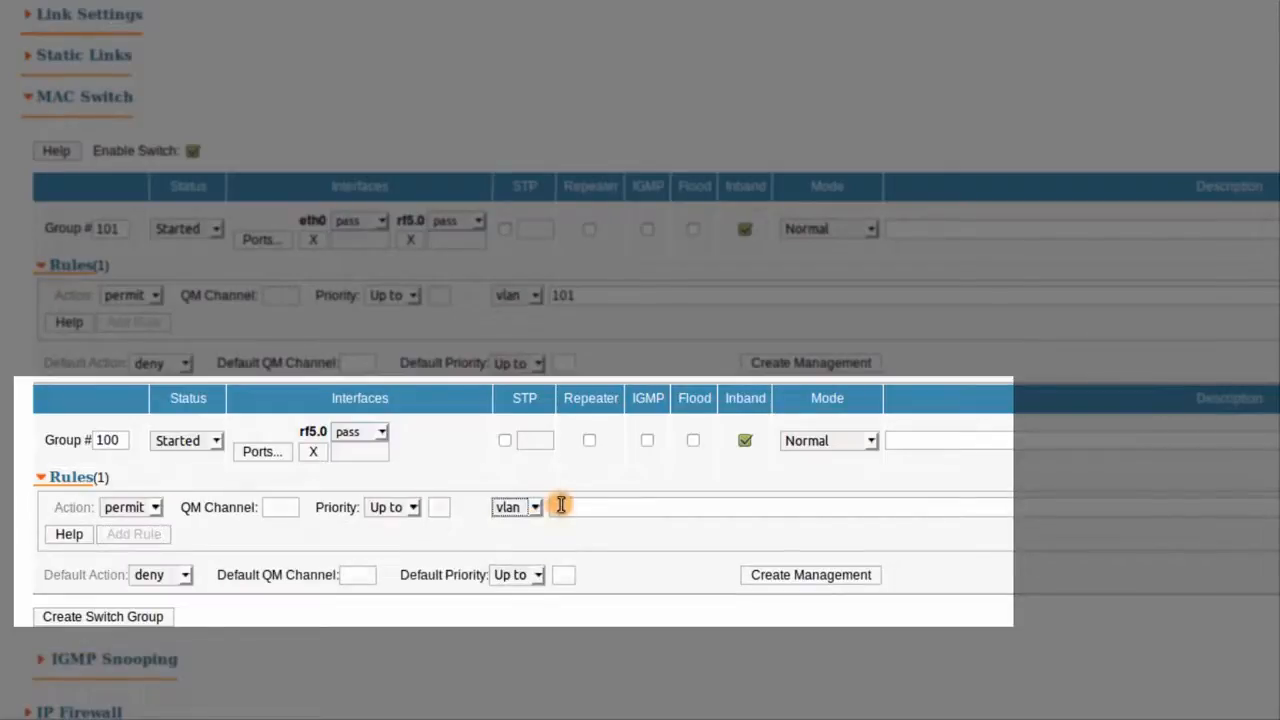
{"action": "left_click", "coordinate": [551, 505]}
{"action": "type", "text": "1"}
{"action": "left_click", "coordinate": [571, 530]}
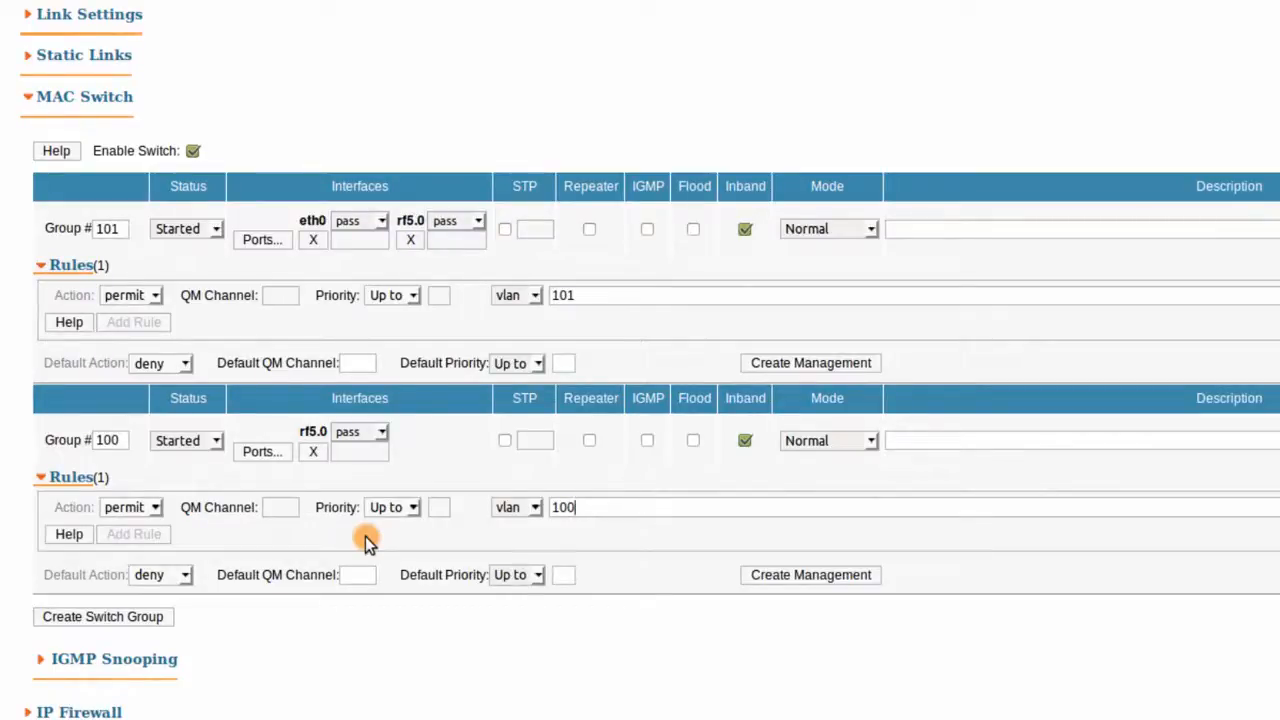
Step: In the network settings, create SVI interface number 100 and attach it to switch group 100
{"action": "left_click", "coordinate": [32, 103]}
{"action": "left_click", "coordinate": [36, 119]}
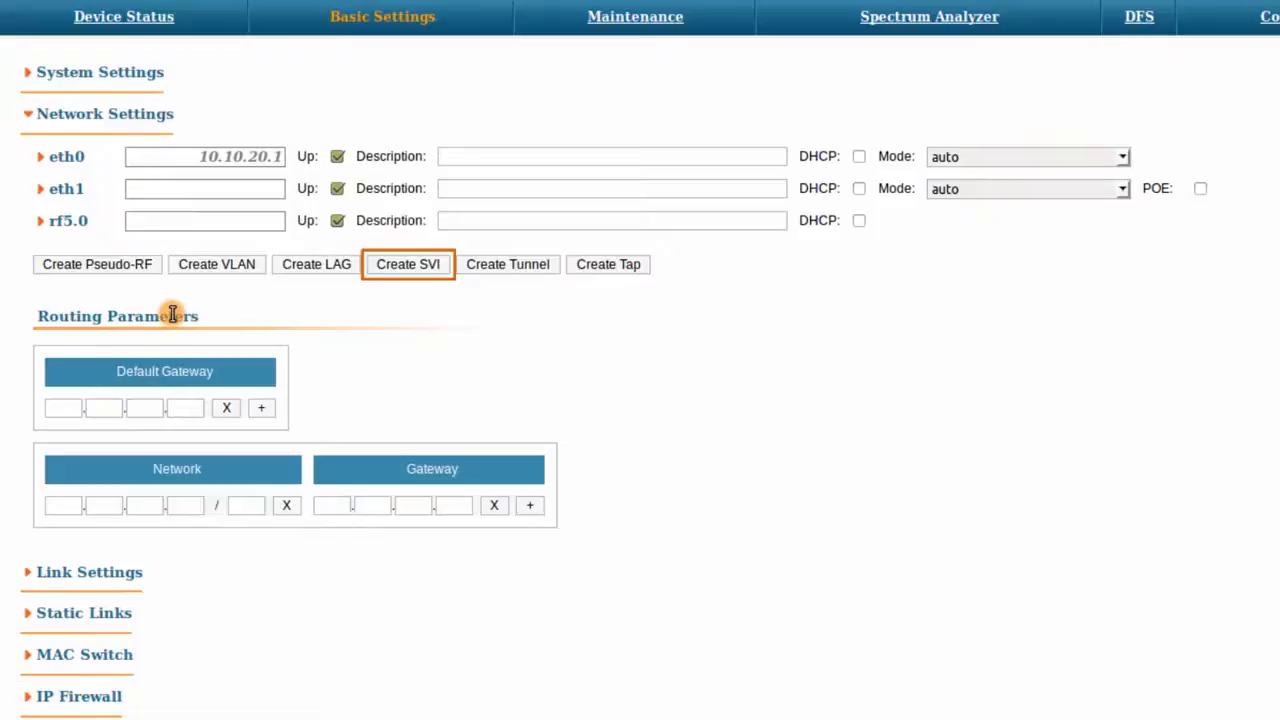
{"action": "left_click", "coordinate": [410, 266]}
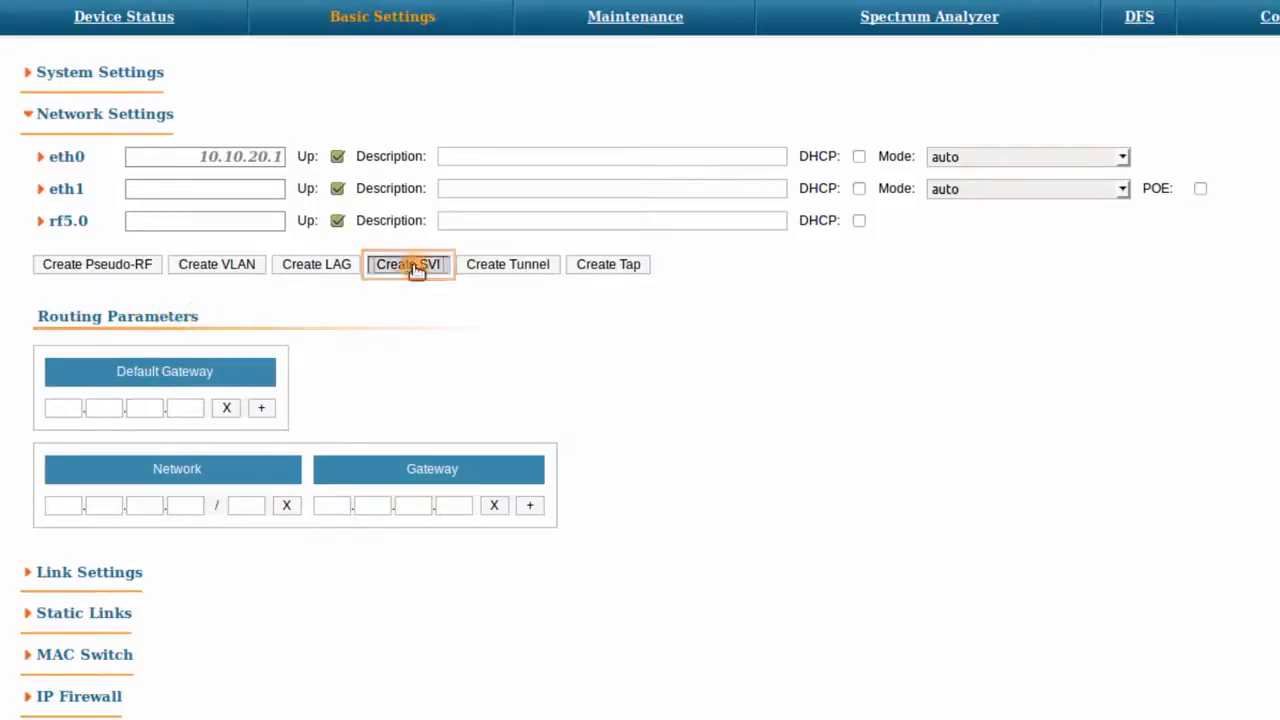
{"action": "left_click_drag", "start_coordinate": [668, 330], "coordinate": [623, 326]}
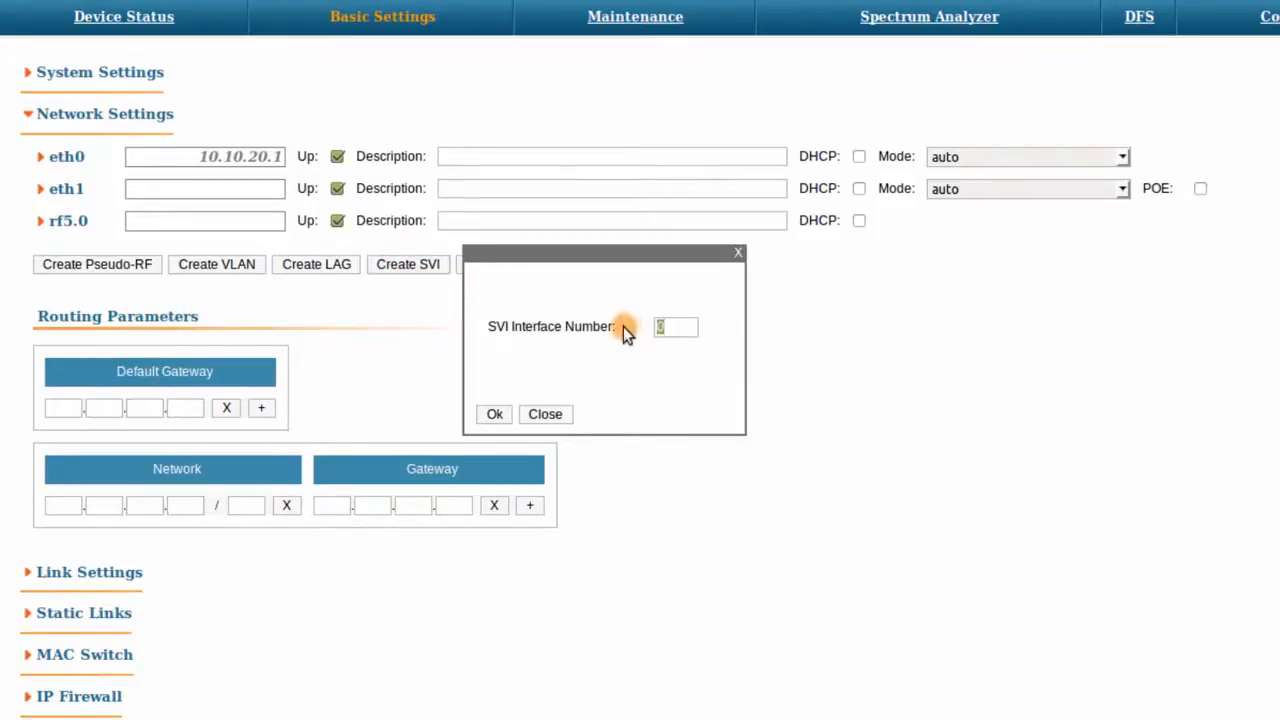
{"action": "type", "text": "100"}
{"action": "left_click", "coordinate": [490, 413]}
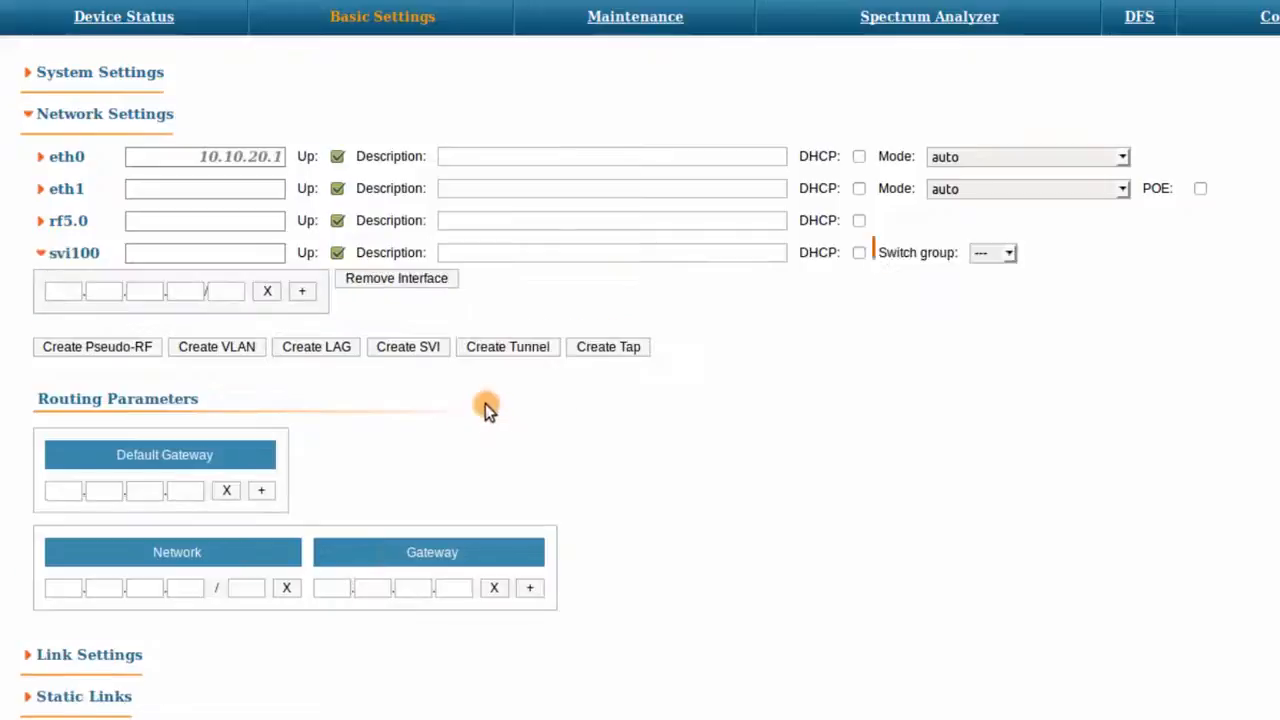
{"action": "left_click", "coordinate": [1009, 252]}
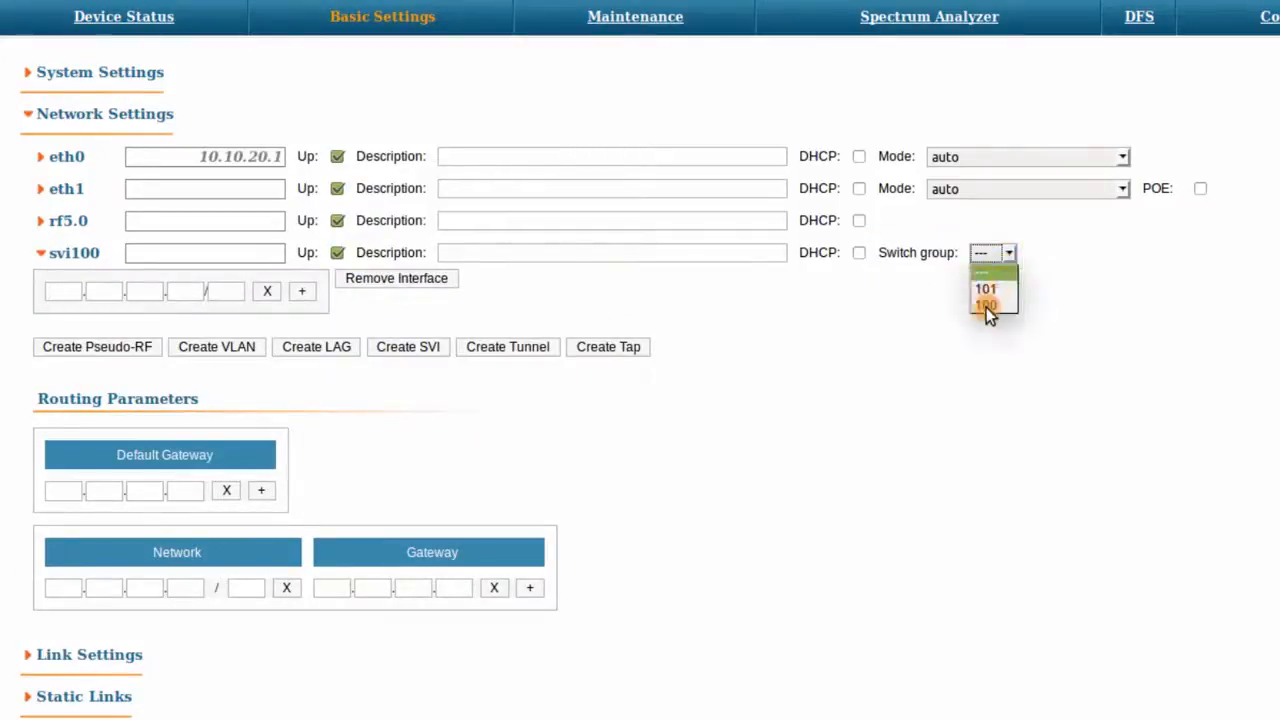
{"action": "left_click", "coordinate": [985, 305]}
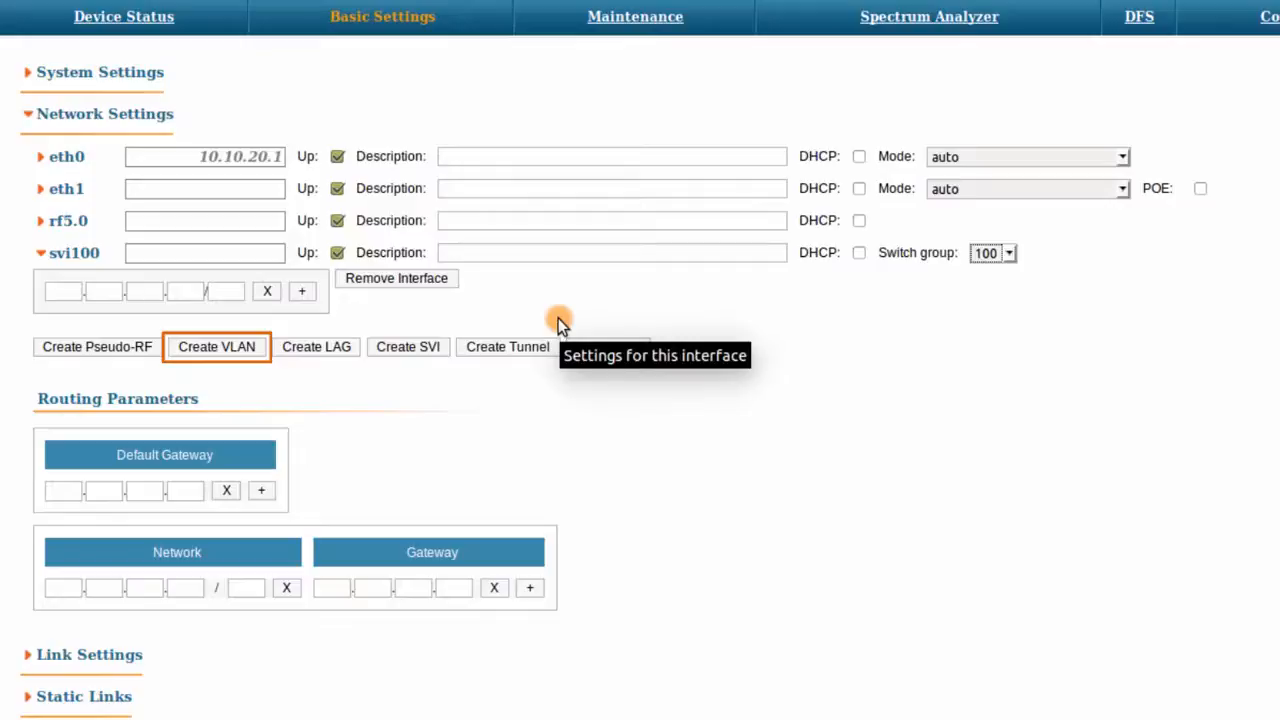
Step: Create VLAN interface number 100 and give it the IP address 10.0.0.2/24
{"action": "left_click", "coordinate": [234, 348]}
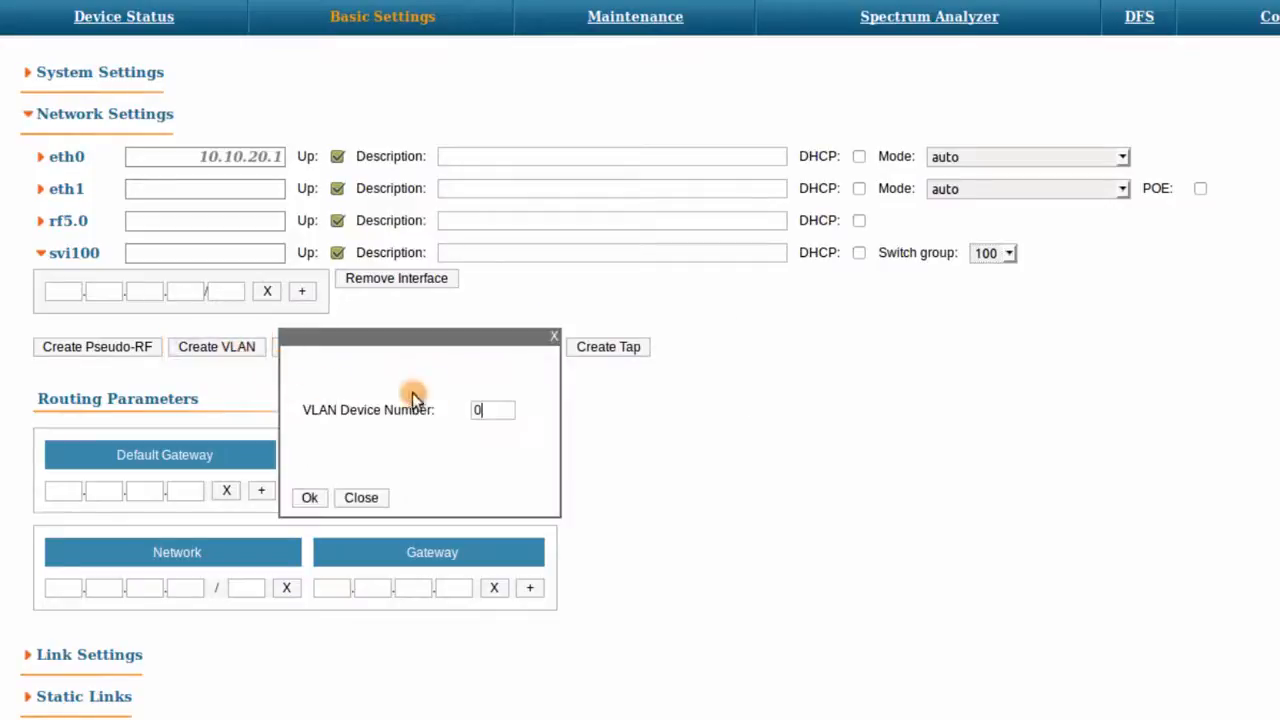
{"action": "left_click_drag", "start_coordinate": [485, 409], "coordinate": [461, 407]}
{"action": "type", "text": "100"}
{"action": "left_click", "coordinate": [309, 497]}
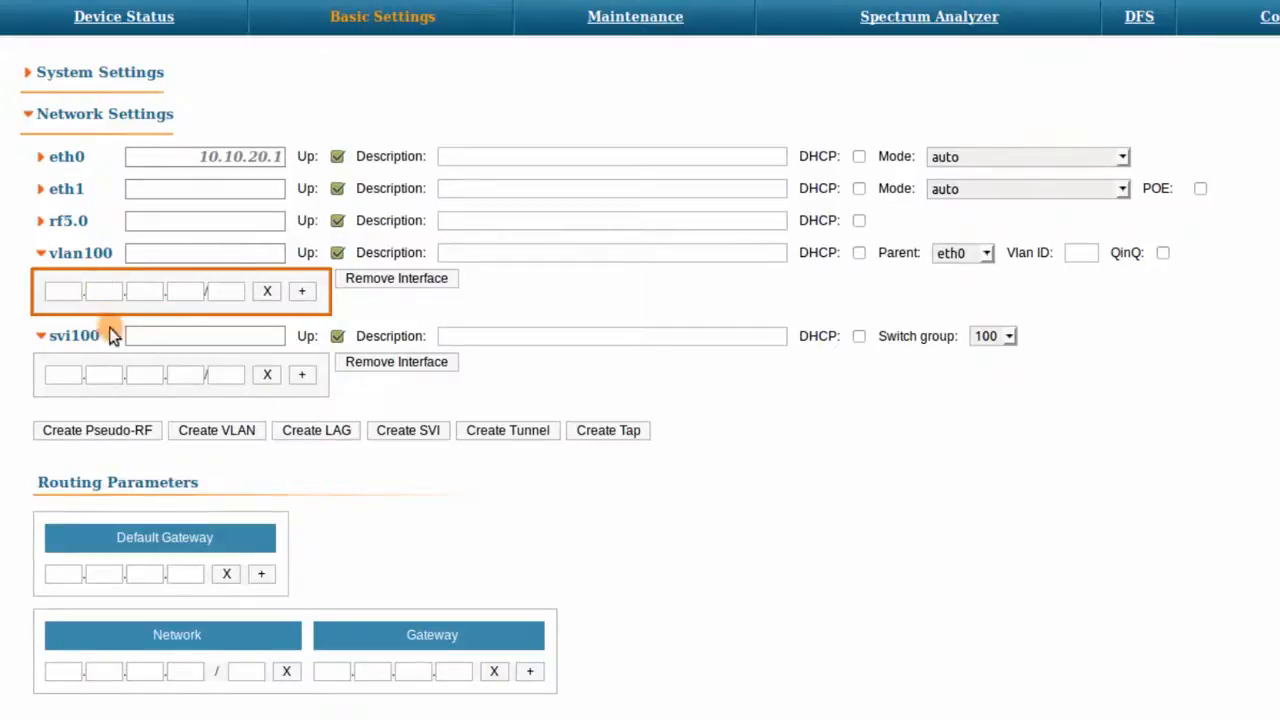
{"action": "type", "text": "10.0."}
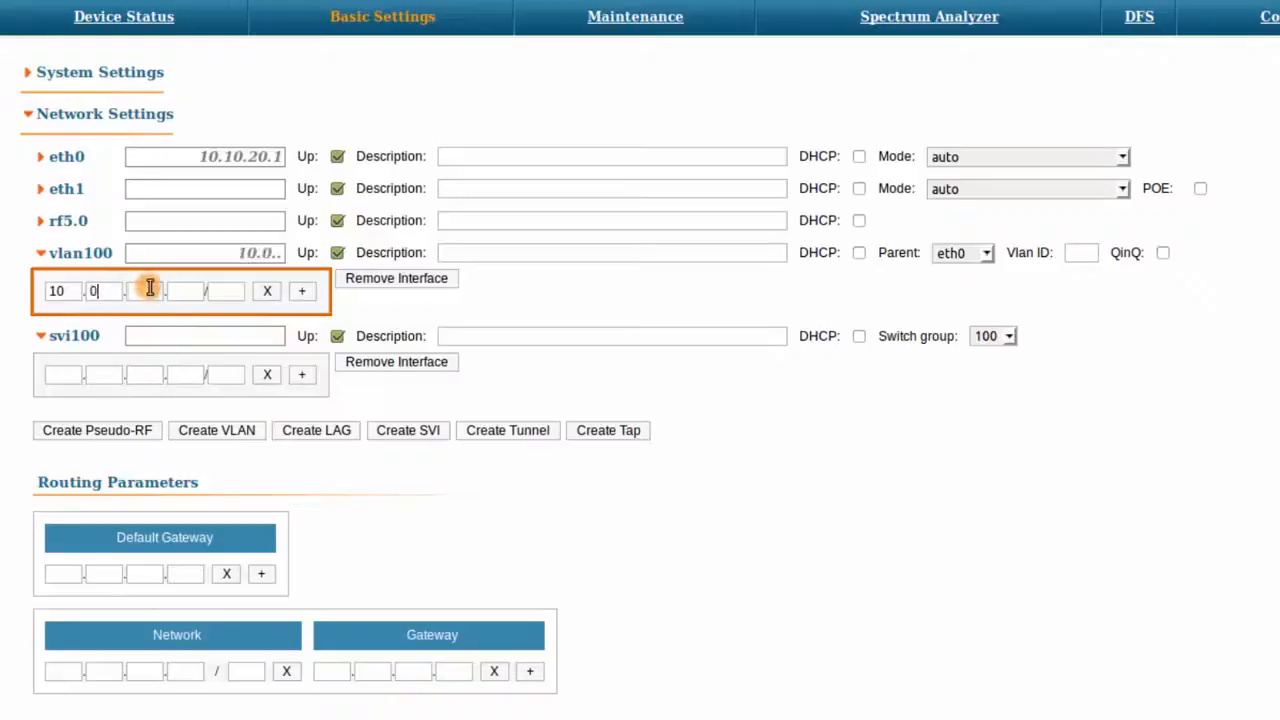
{"action": "type", "text": "0.2/"}
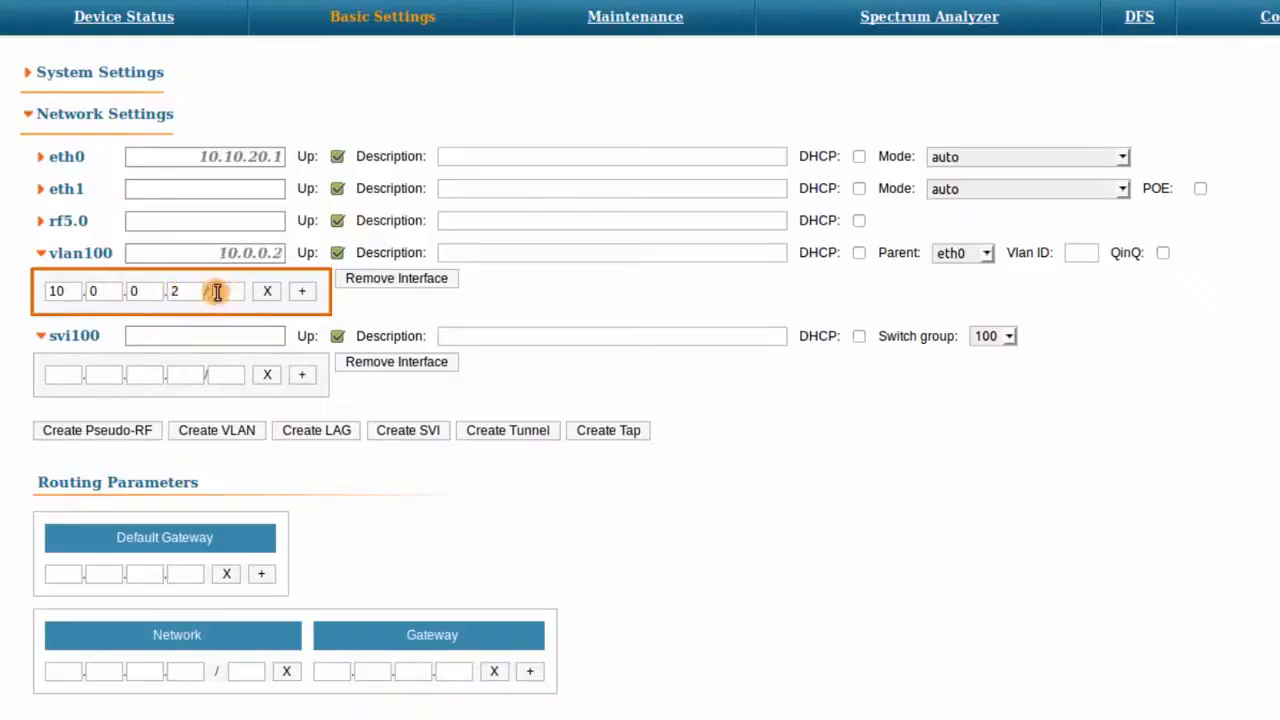
{"action": "type", "text": "24"}
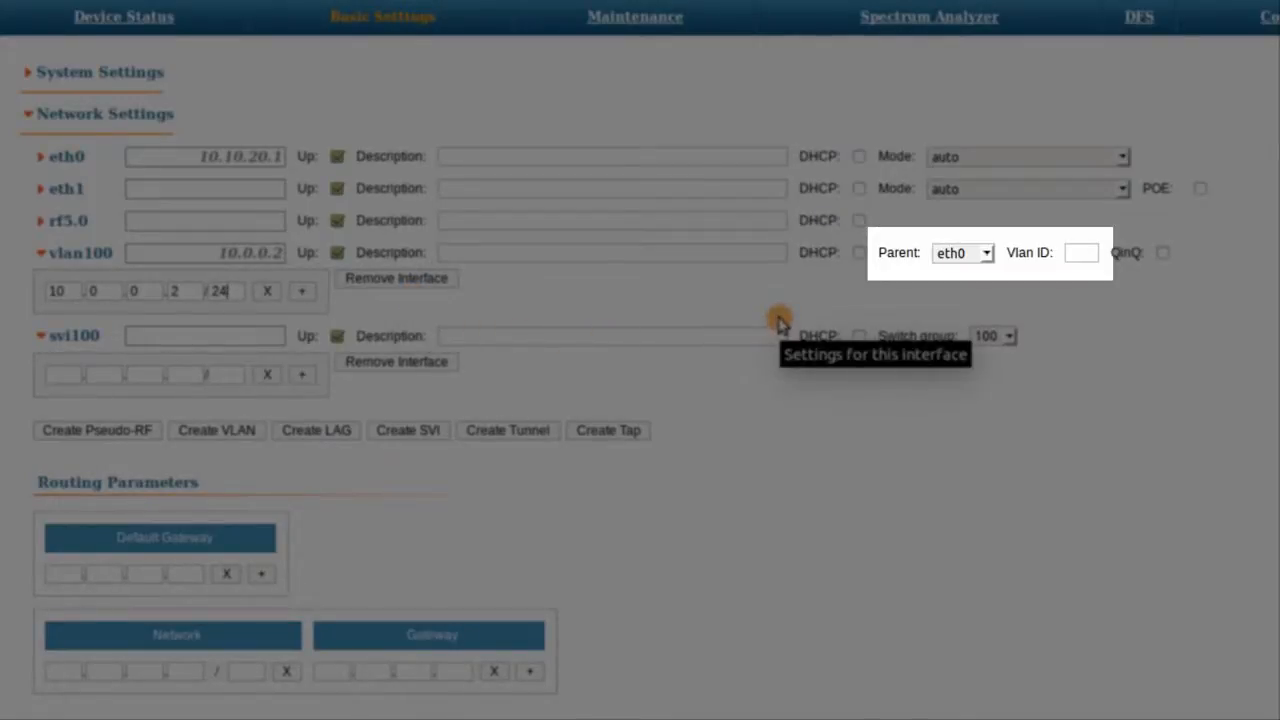
Step: Set the vlan100 interface's parent to svi100 and its VLAN ID to 100, and collapse the network settings
{"action": "left_click", "coordinate": [988, 250]}
{"action": "left_click", "coordinate": [955, 320]}
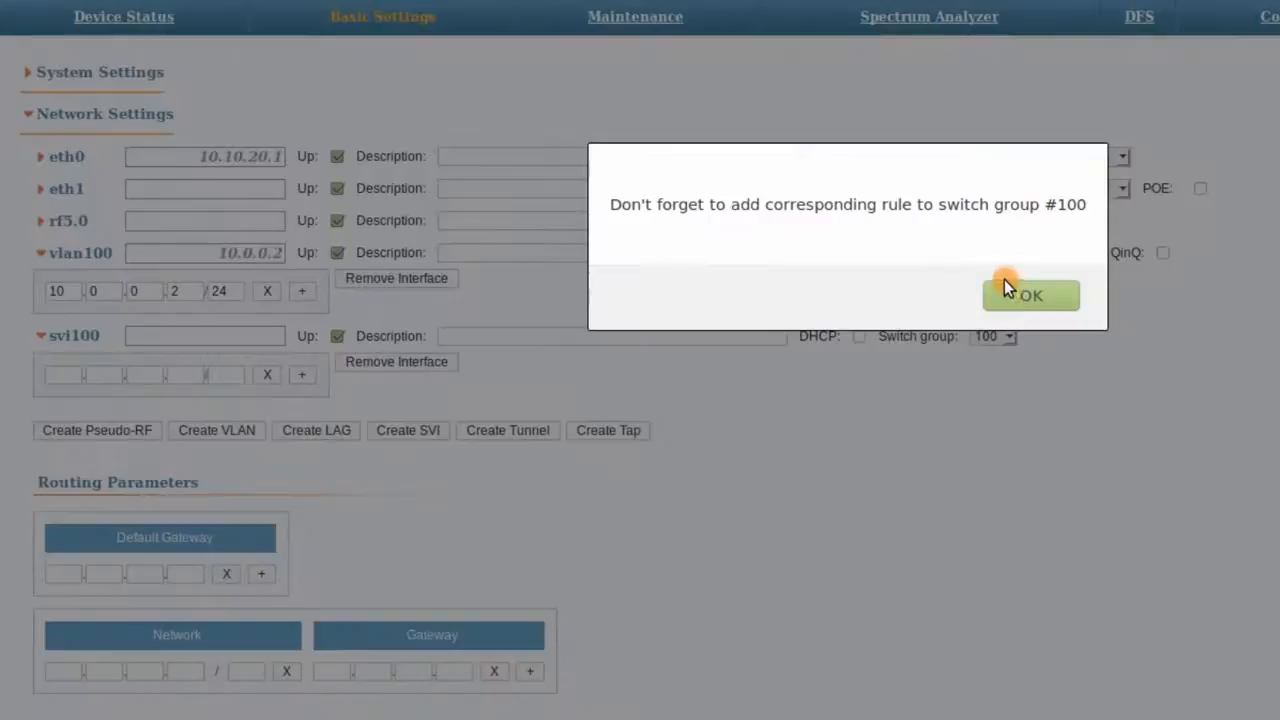
{"action": "left_click", "coordinate": [1017, 292]}
{"action": "left_click", "coordinate": [1086, 253]}
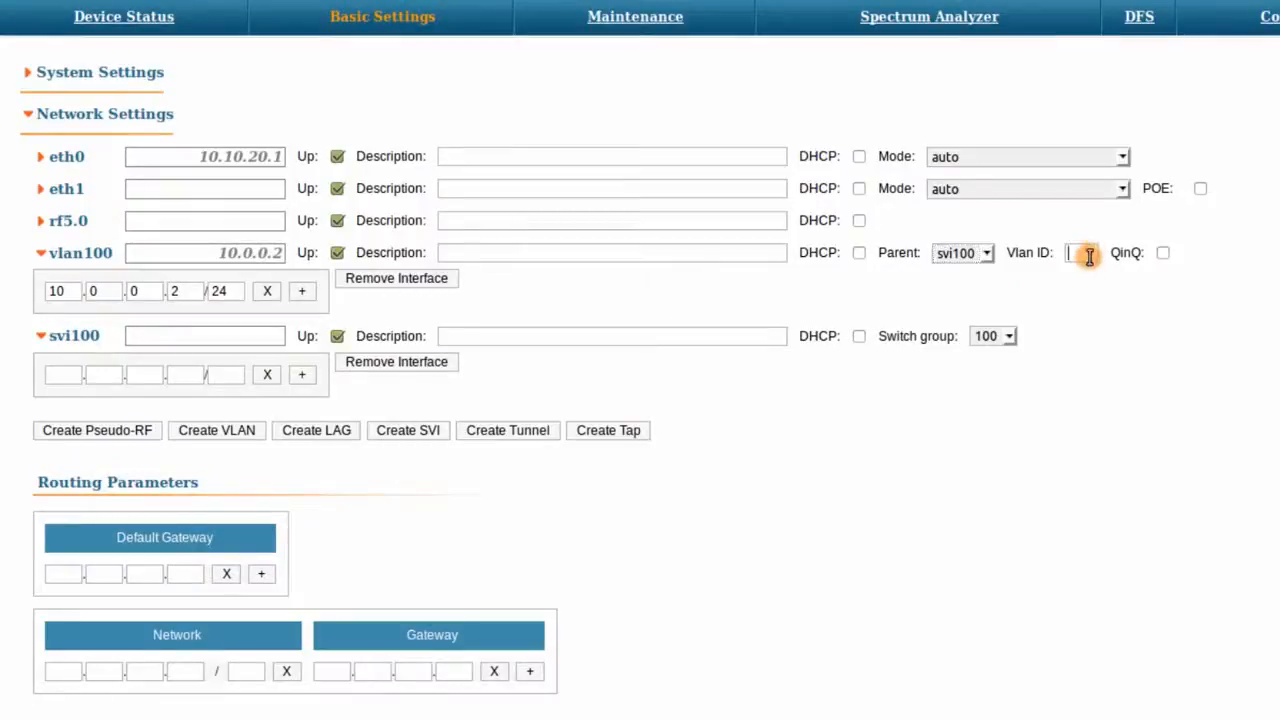
{"action": "type", "text": "100"}
{"action": "left_click", "coordinate": [1088, 272]}
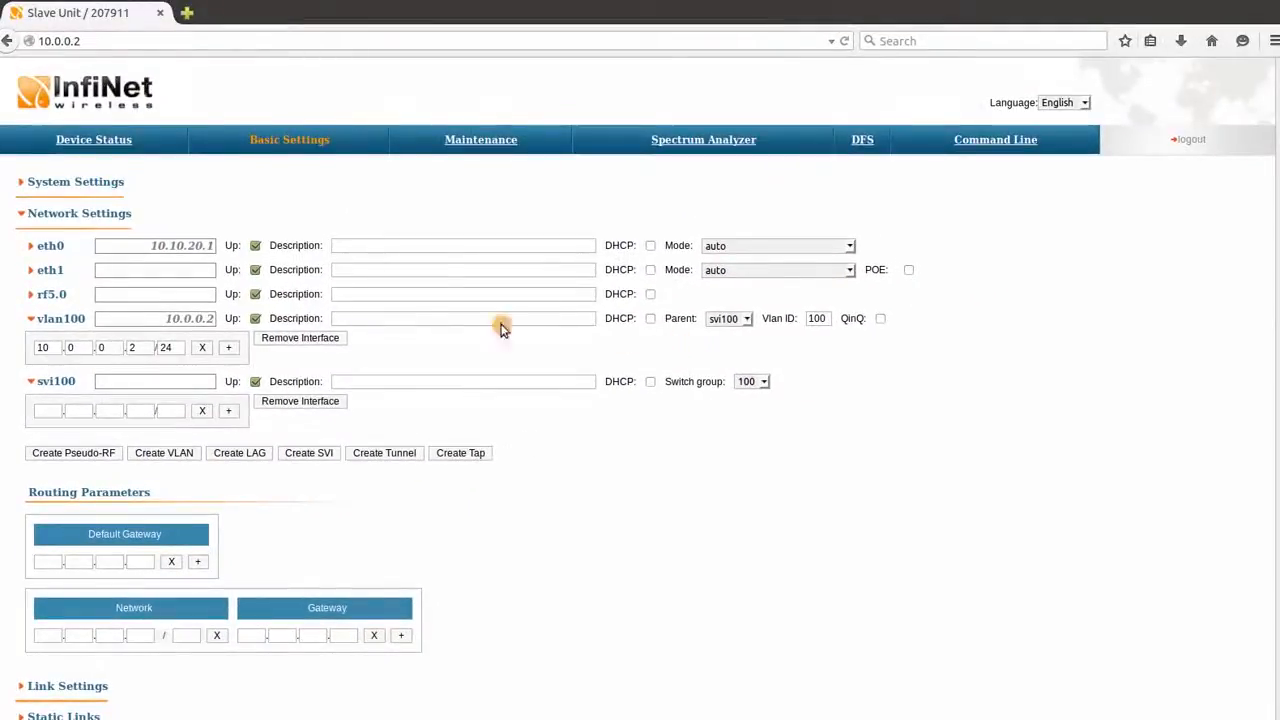
{"action": "left_click", "coordinate": [33, 216]}
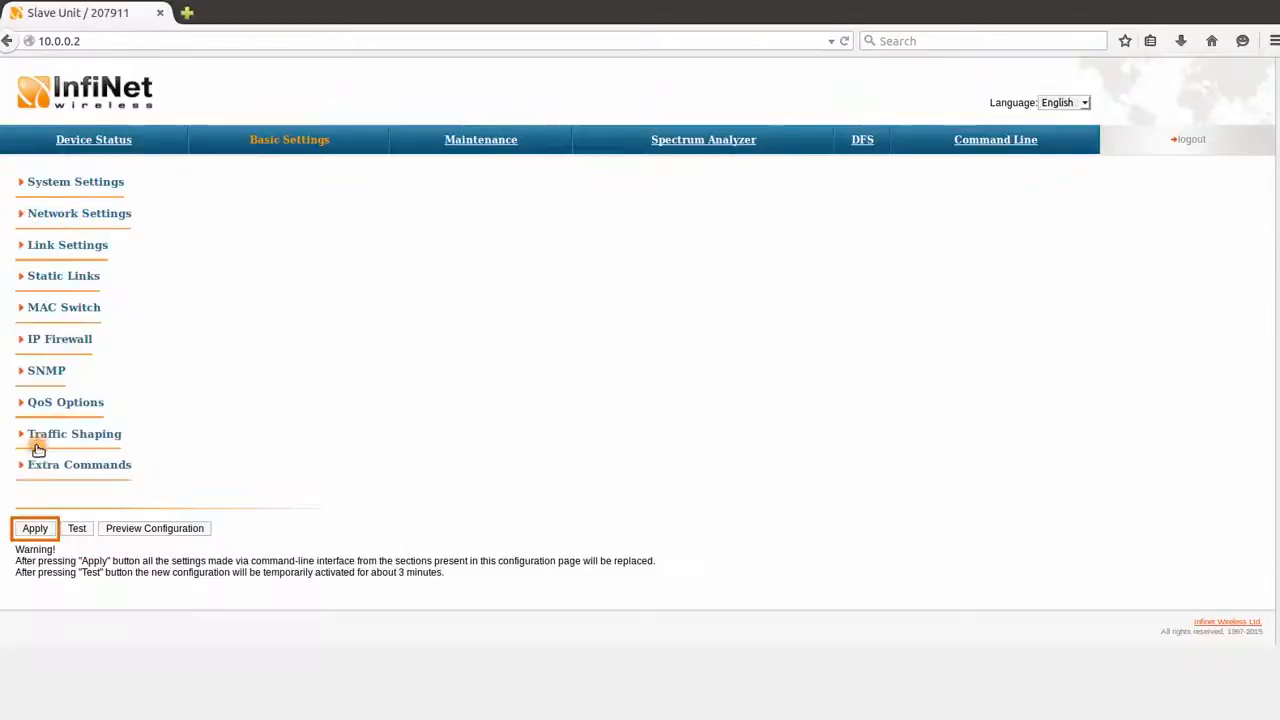
Step: Apply the slave unit's configuration and accept continuing with the default login settings
{"action": "left_click", "coordinate": [38, 529]}
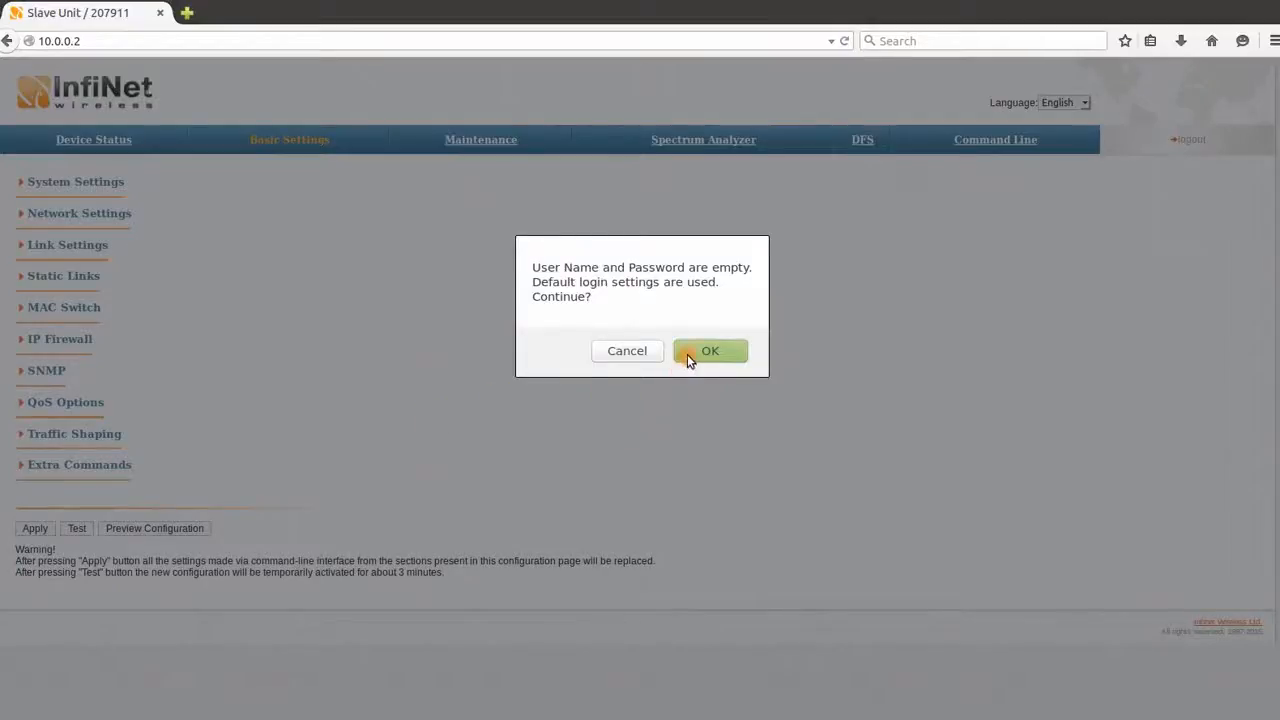
{"action": "left_click", "coordinate": [726, 364]}
{"action": "left_click", "coordinate": [737, 366]}
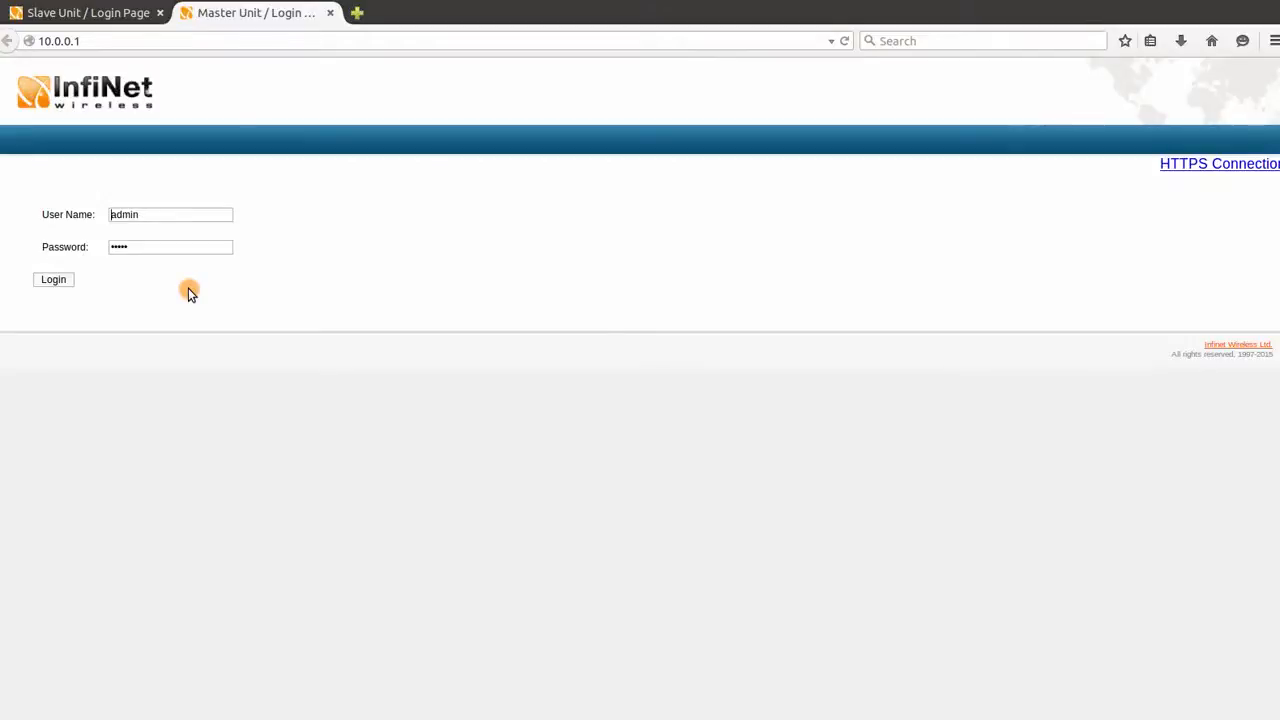
Step: Log in to the master unit at 10.0.0.1 and open the MAC Switch section of its basic settings
{"action": "left_click", "coordinate": [66, 280]}
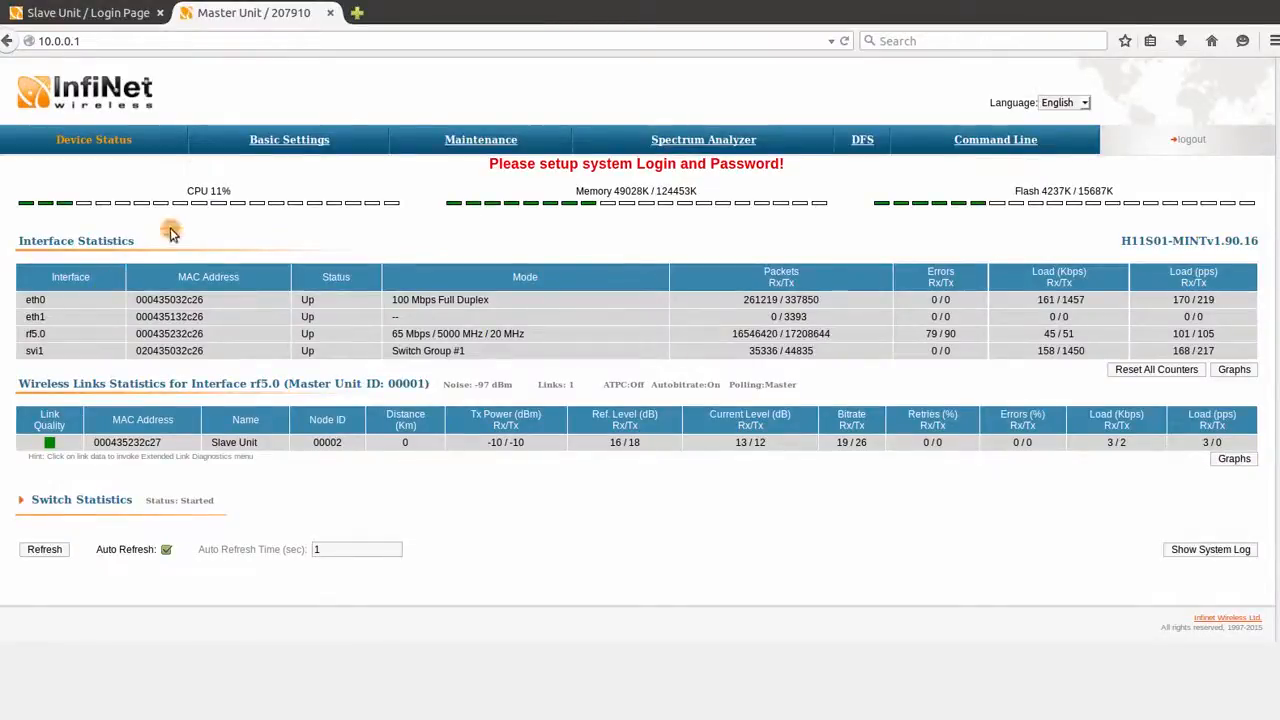
{"action": "left_click", "coordinate": [268, 141]}
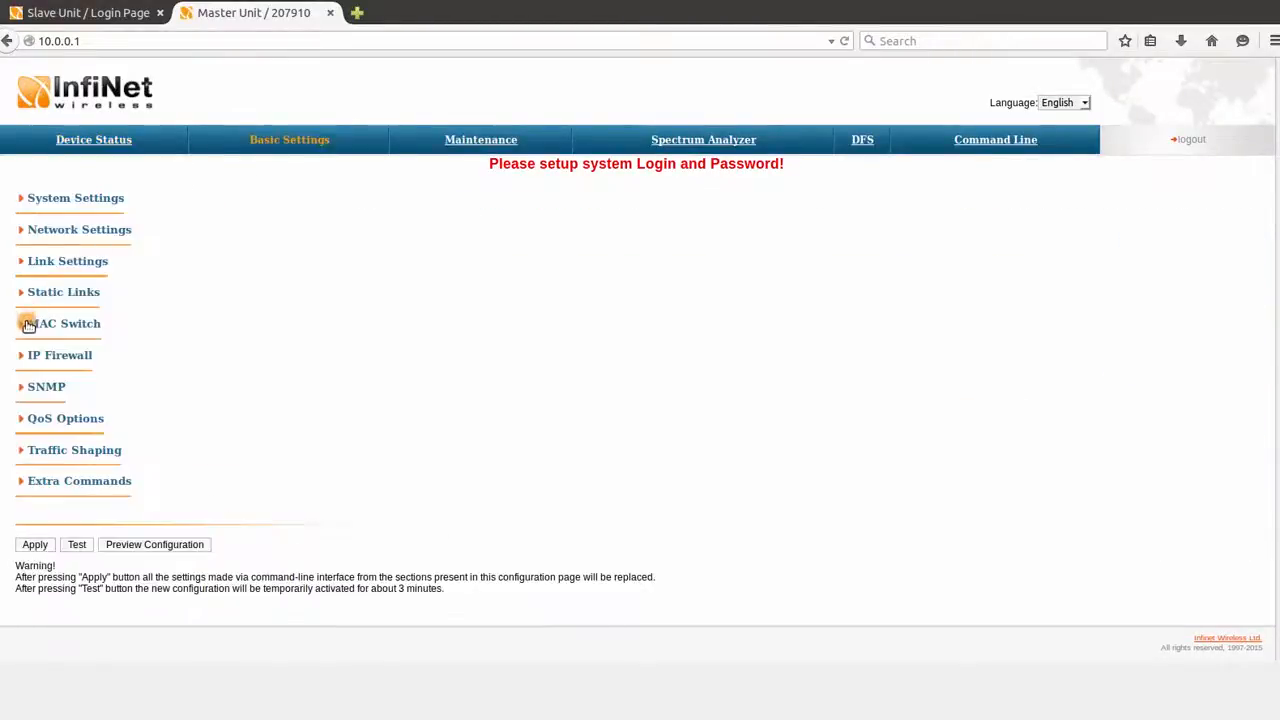
{"action": "left_click", "coordinate": [40, 323]}
Step: Remove the svi1 management interface from switch group 1, and remove the group itself
{"action": "left_click", "coordinate": [596, 472]}
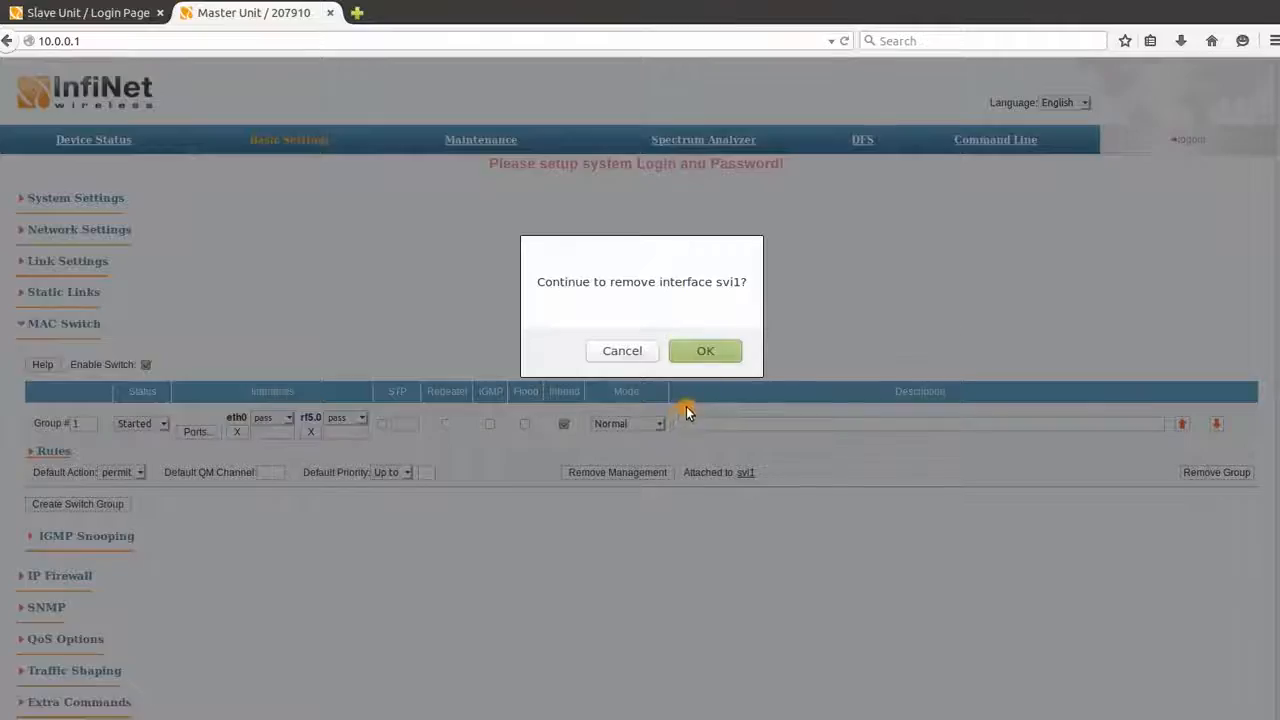
{"action": "left_click", "coordinate": [714, 354]}
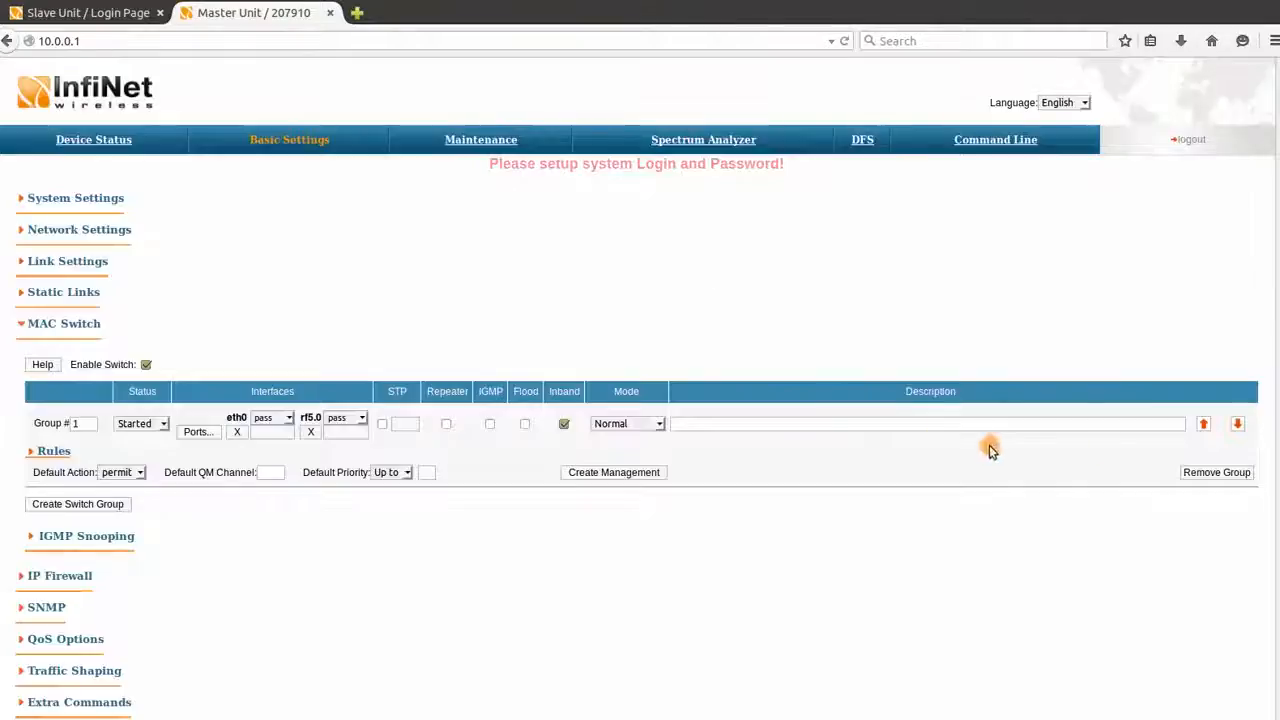
{"action": "left_click", "coordinate": [1185, 472]}
{"action": "left_click", "coordinate": [737, 353]}
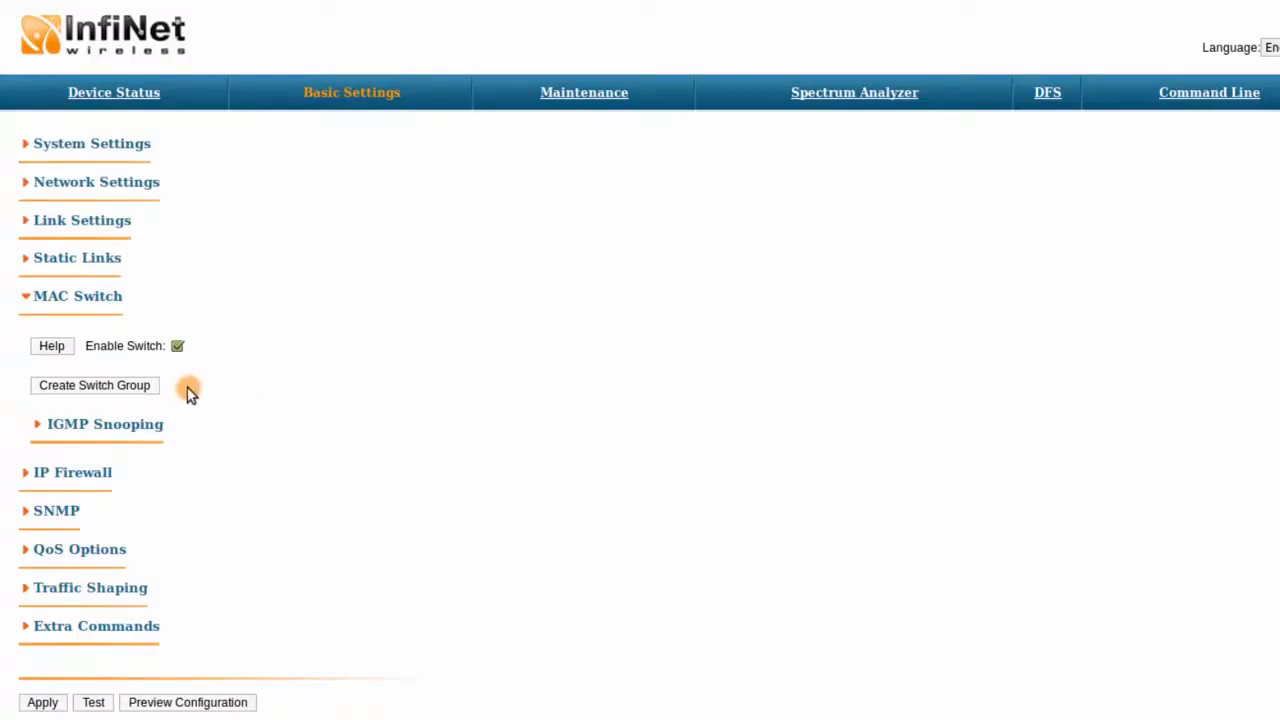
Step: Create switch group 101 on the master unit with eth0 and rf5.0 as its interfaces
{"action": "left_click", "coordinate": [151, 388]}
{"action": "type", "text": "101"}
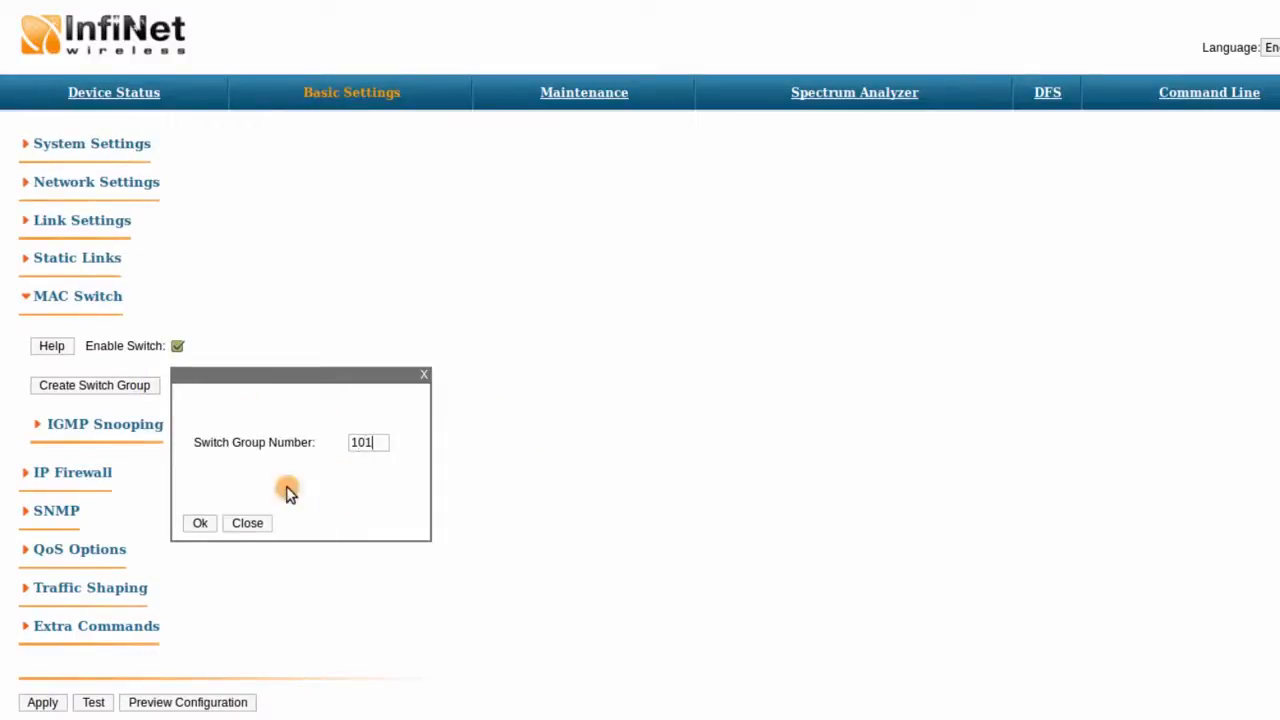
{"action": "left_click", "coordinate": [204, 524]}
{"action": "left_click", "coordinate": [267, 414]}
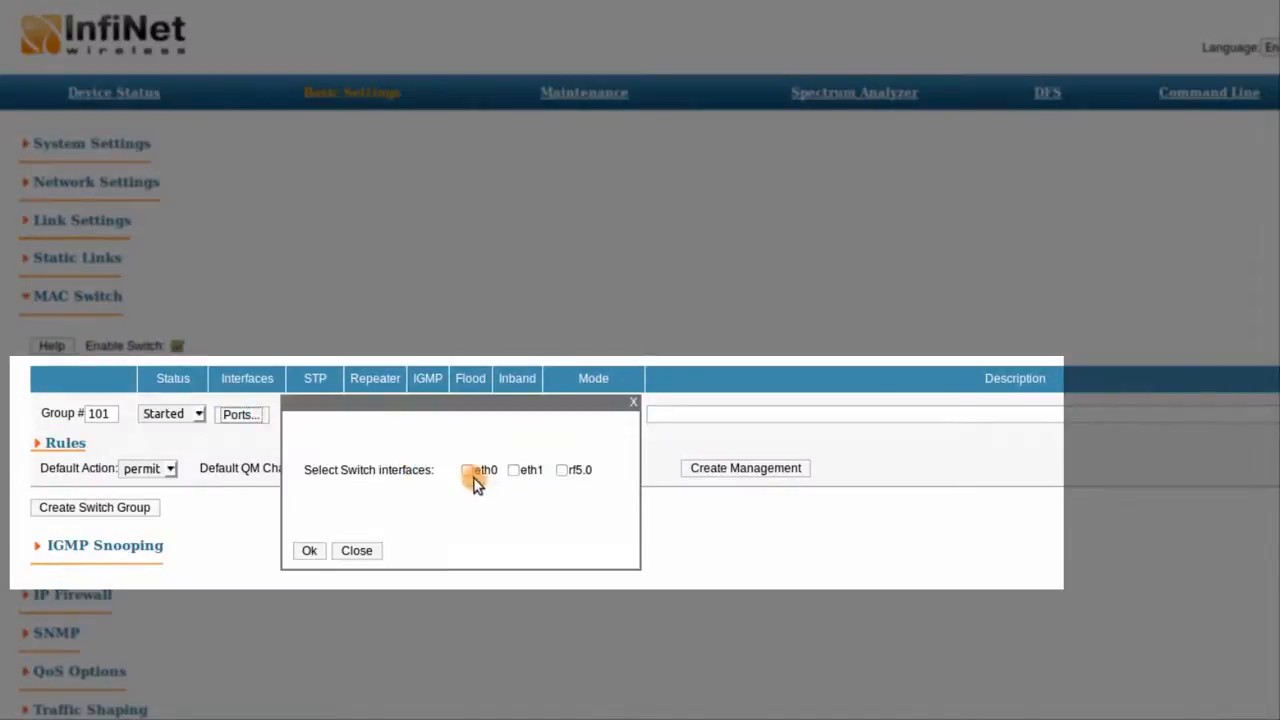
{"action": "left_click", "coordinate": [467, 469]}
{"action": "left_click", "coordinate": [561, 469]}
{"action": "left_click", "coordinate": [308, 550]}
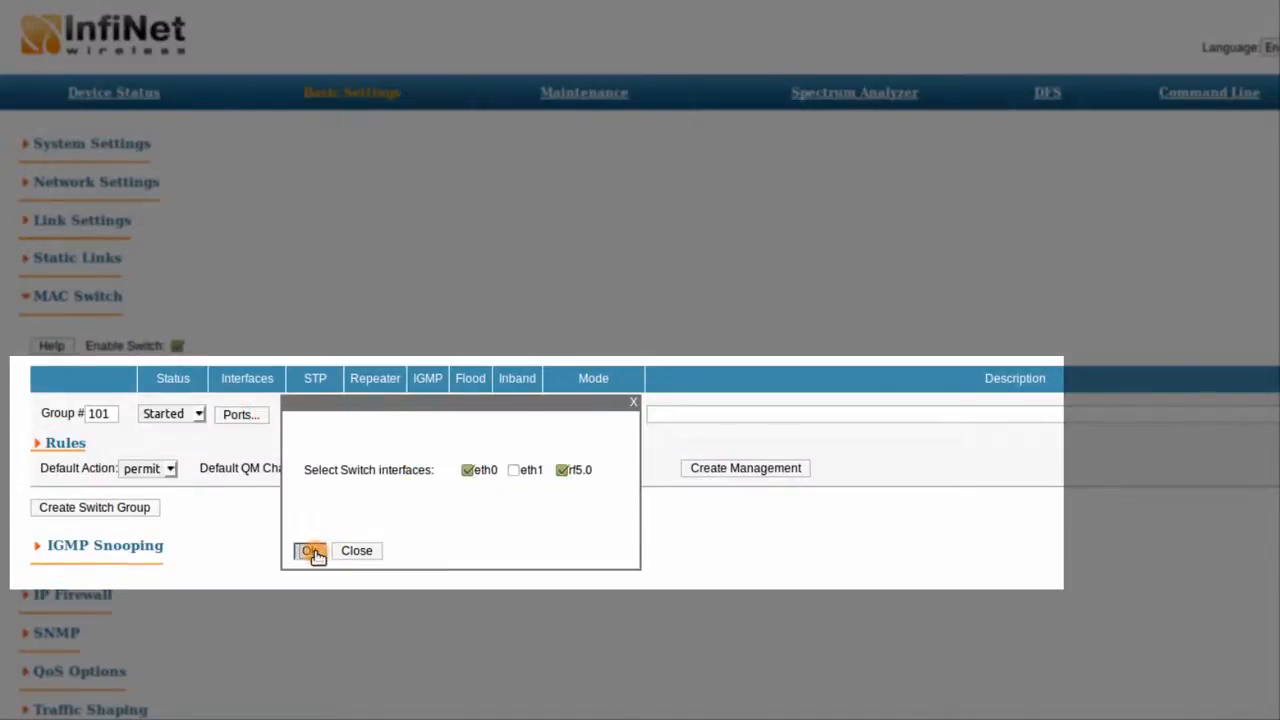
Step: Add a permit rule for vlan 101 to switch group 101
{"action": "left_click", "coordinate": [80, 450]}
{"action": "left_click", "coordinate": [110, 479]}
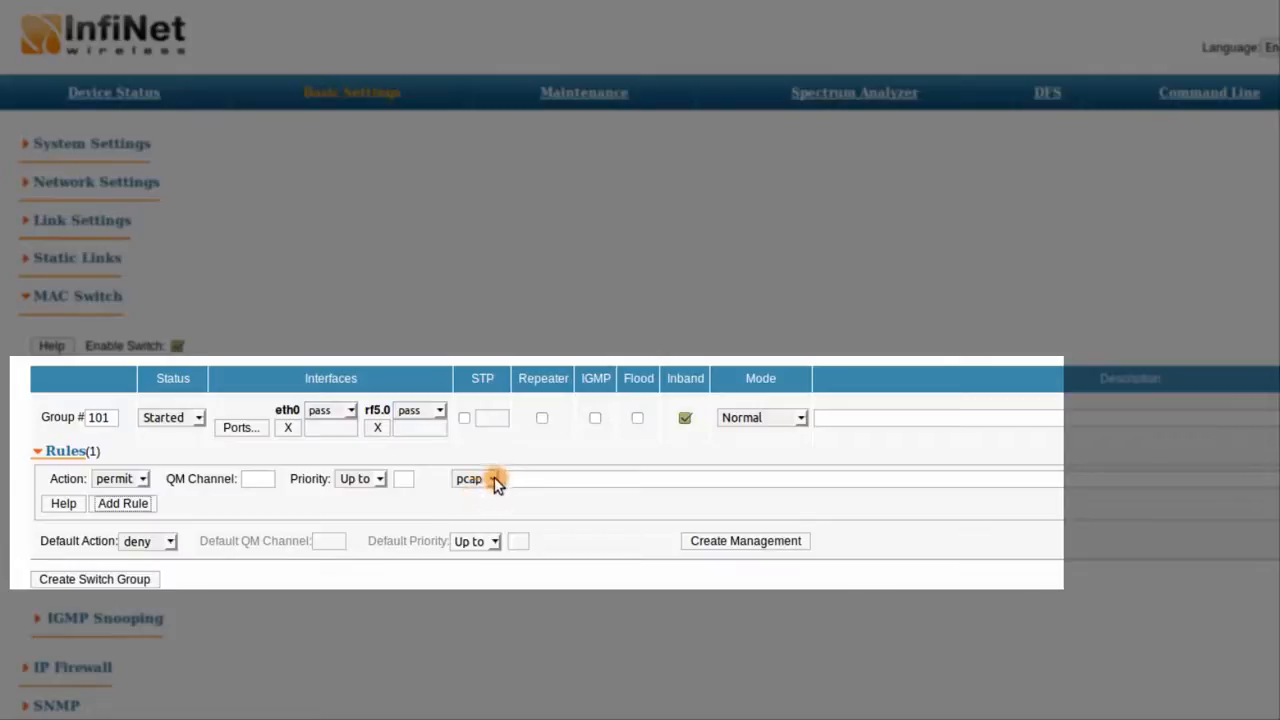
{"action": "left_click", "coordinate": [494, 477]}
{"action": "left_click", "coordinate": [494, 506]}
{"action": "left_click", "coordinate": [536, 479]}
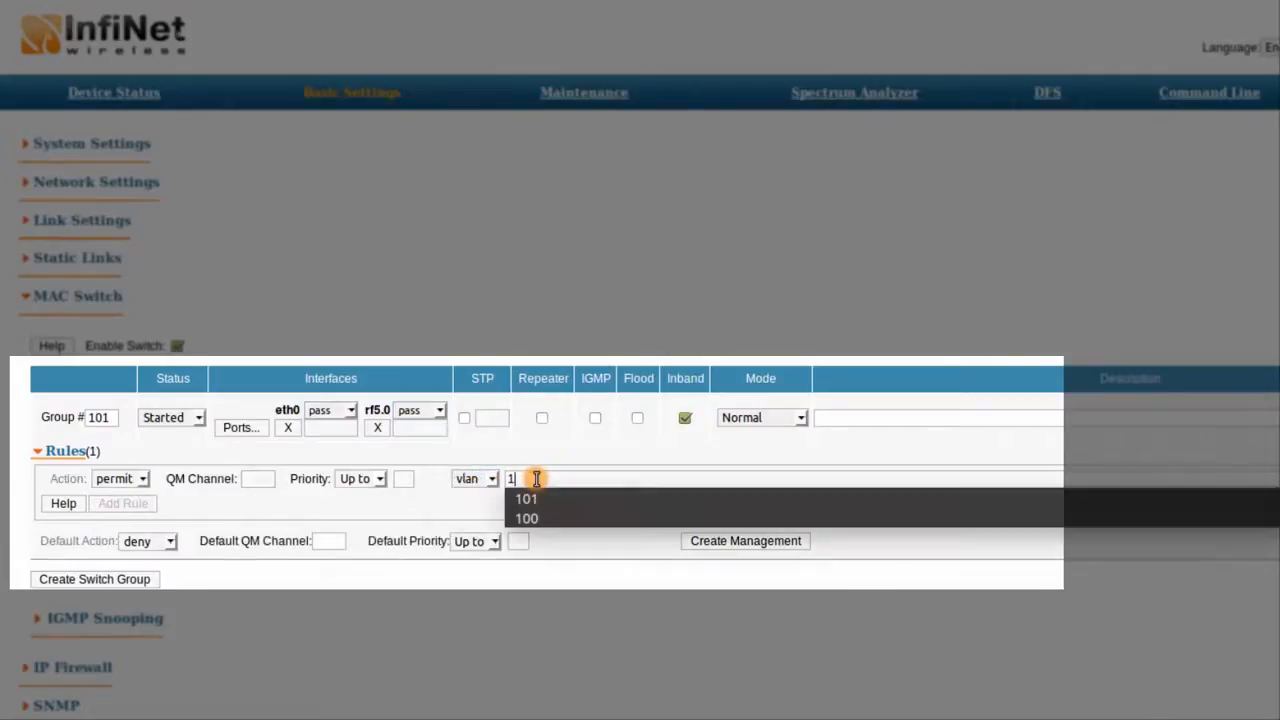
{"action": "left_click", "coordinate": [533, 496]}
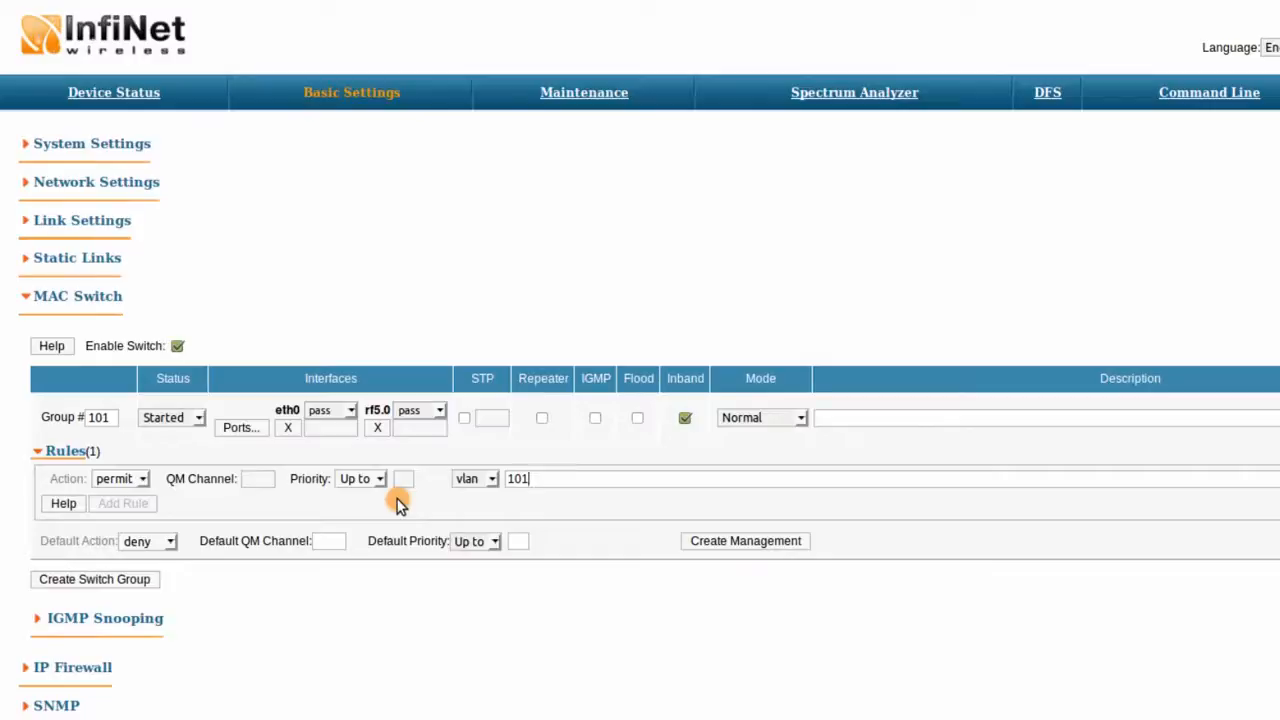
Step: Create switch group 100 on the master unit with eth0 and rf5.0 as its interfaces
{"action": "scroll", "coordinate": [171, 486], "scroll_direction": "down", "scroll_amount": 1}
{"action": "left_click", "coordinate": [148, 516]}
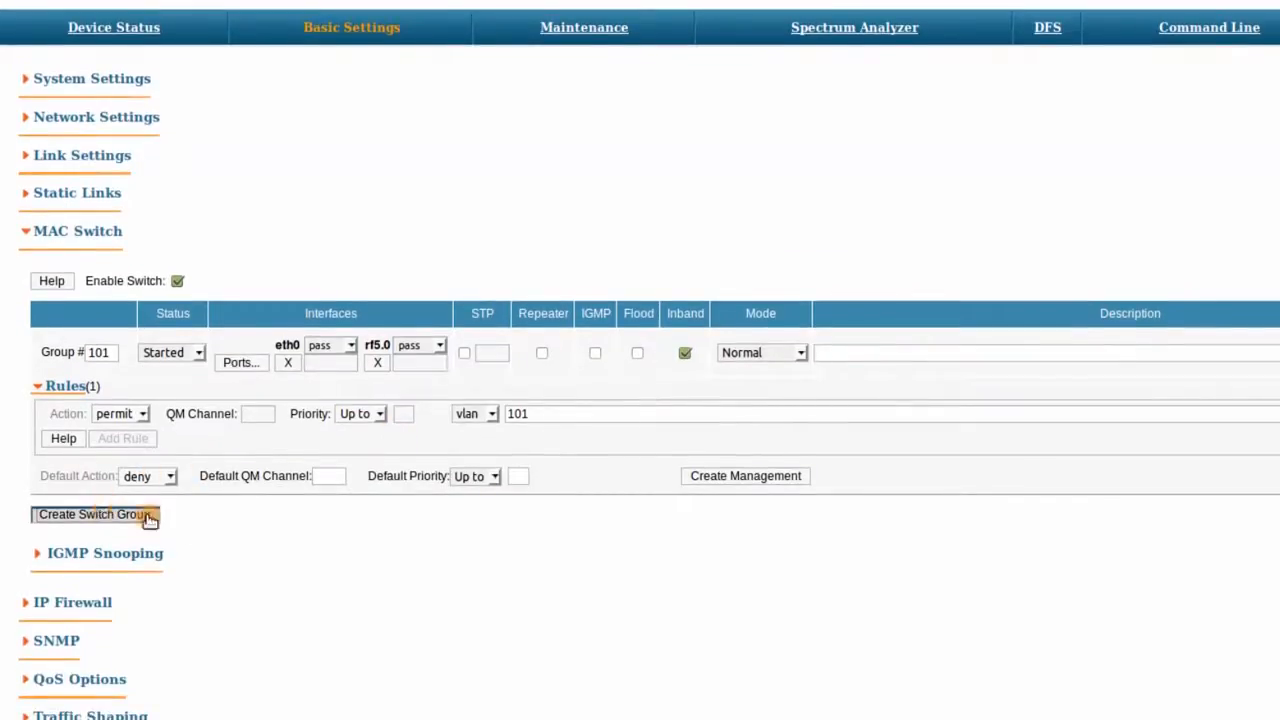
{"action": "left_click", "coordinate": [357, 571]}
{"action": "type", "text": "100"}
{"action": "left_click", "coordinate": [200, 651]}
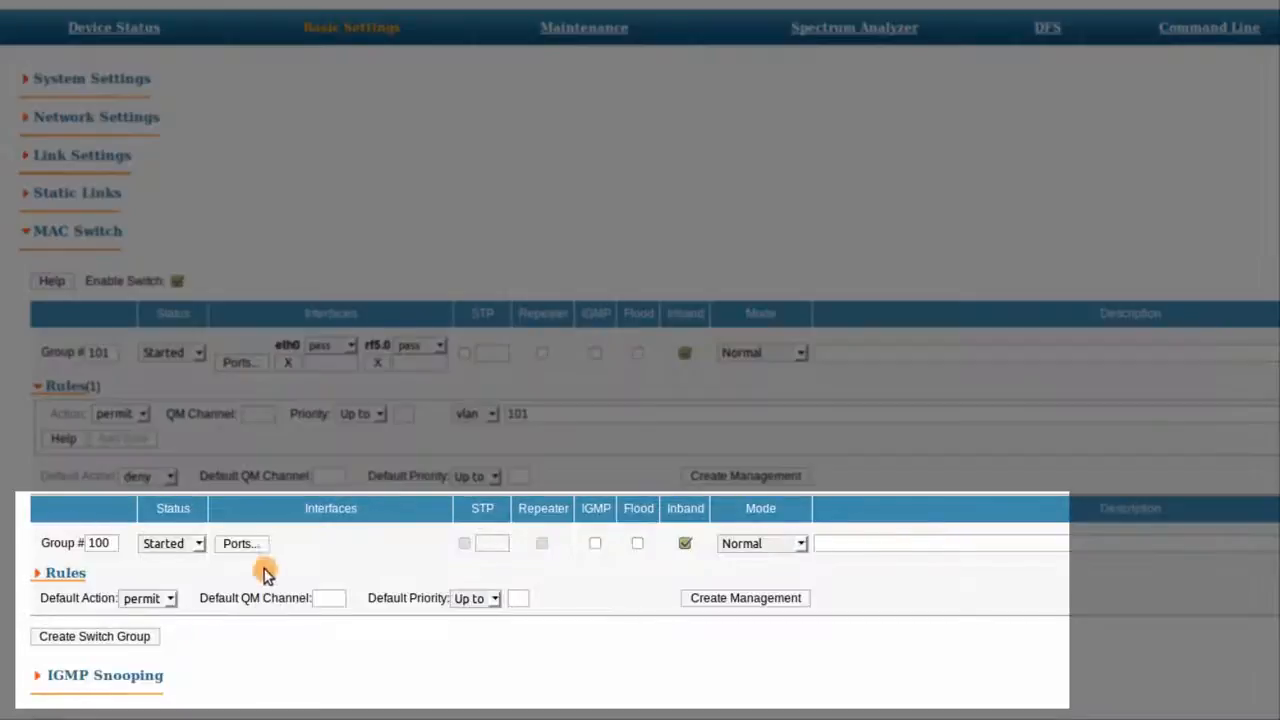
{"action": "left_click", "coordinate": [266, 548]}
{"action": "left_click", "coordinate": [466, 601]}
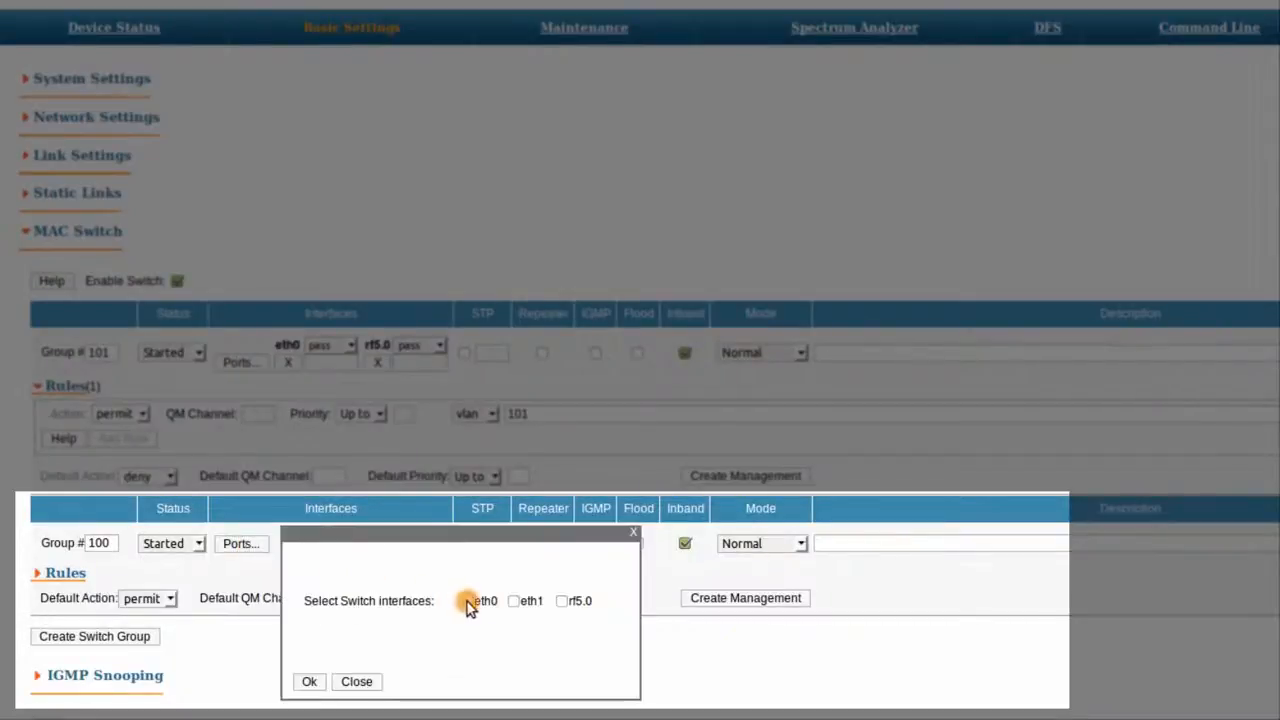
{"action": "left_click", "coordinate": [564, 602]}
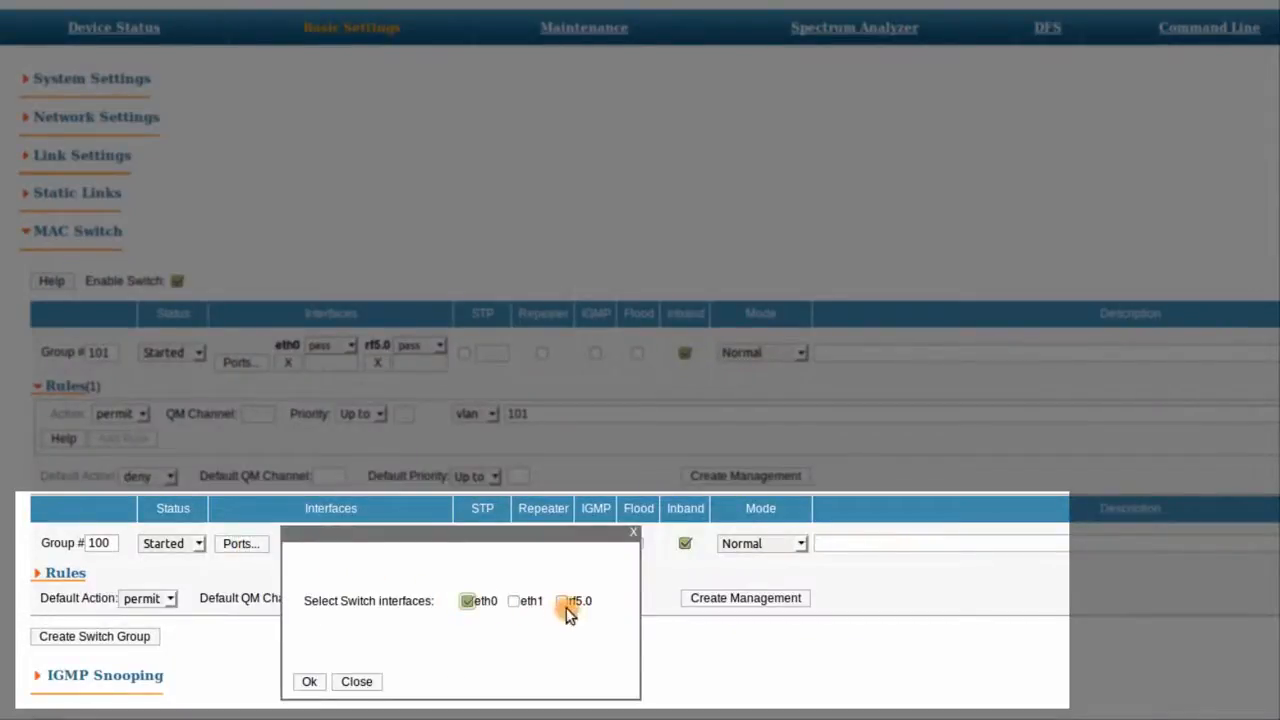
{"action": "left_click", "coordinate": [309, 680]}
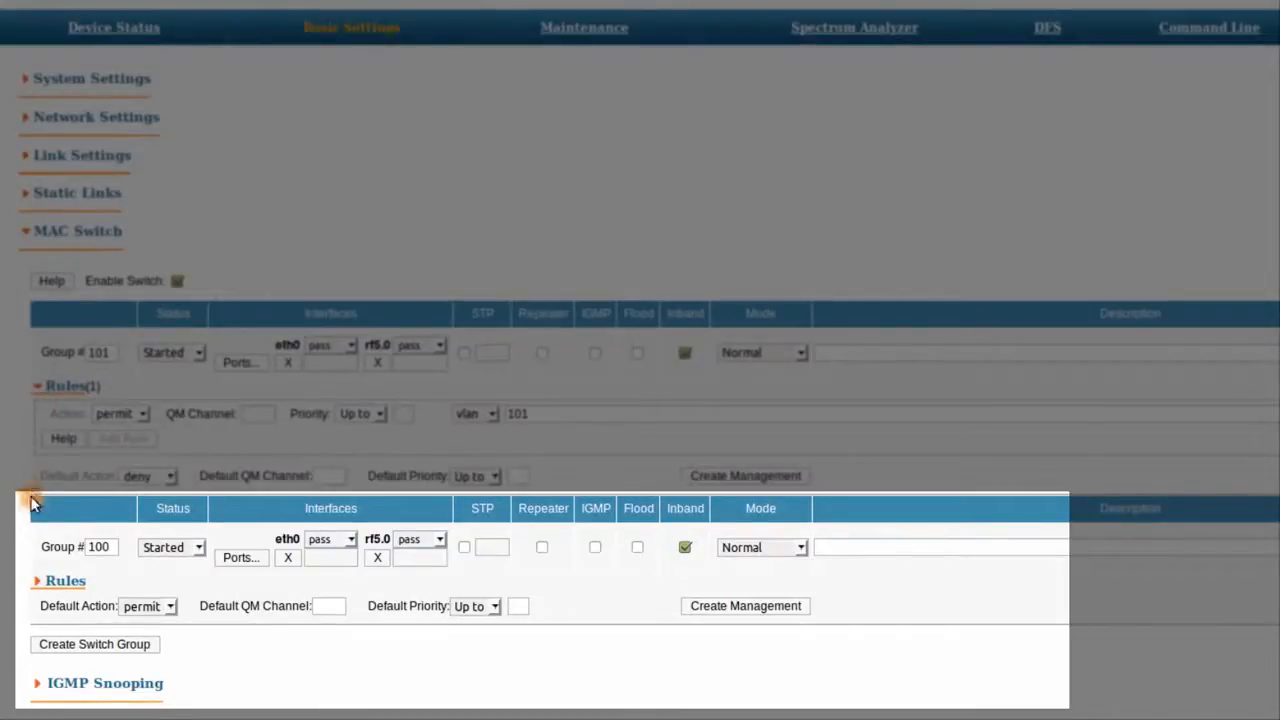
Step: Add a permit rule for vlan 100 to switch group 100 and collapse the MAC Switch settings
{"action": "left_click", "coordinate": [39, 581]}
{"action": "left_click", "coordinate": [123, 609]}
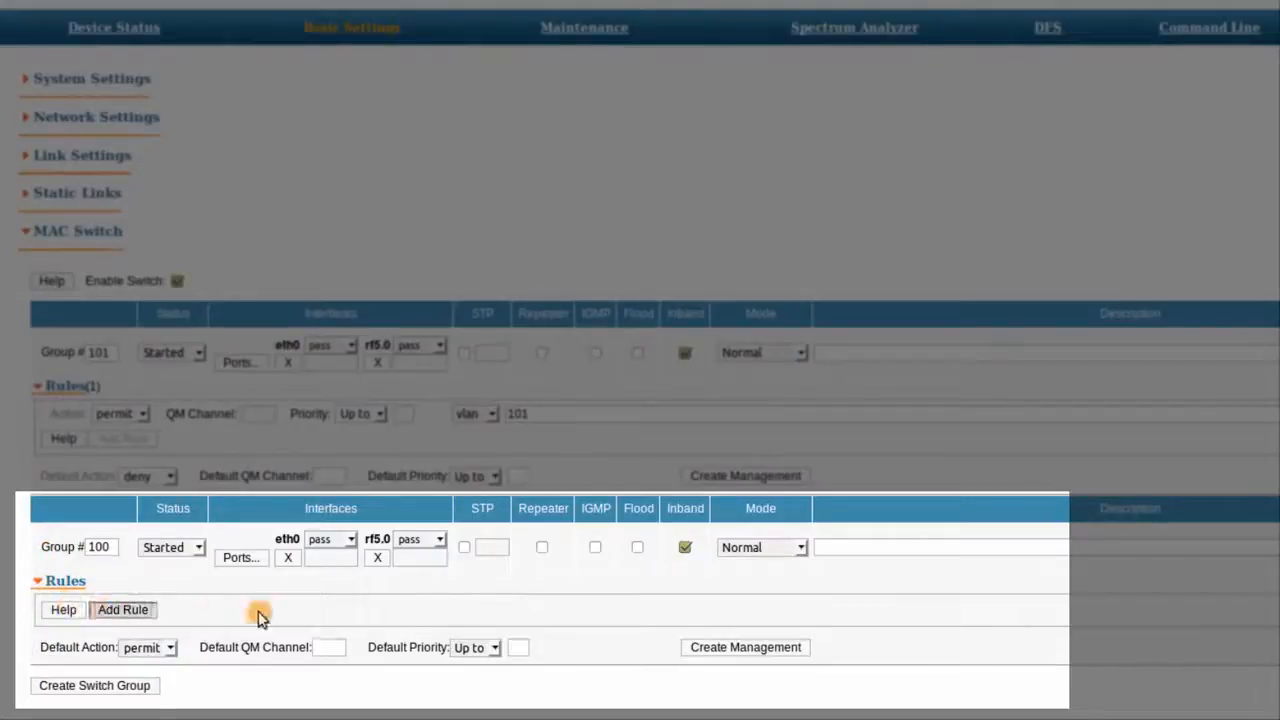
{"action": "left_click", "coordinate": [472, 608]}
{"action": "left_click", "coordinate": [470, 641]}
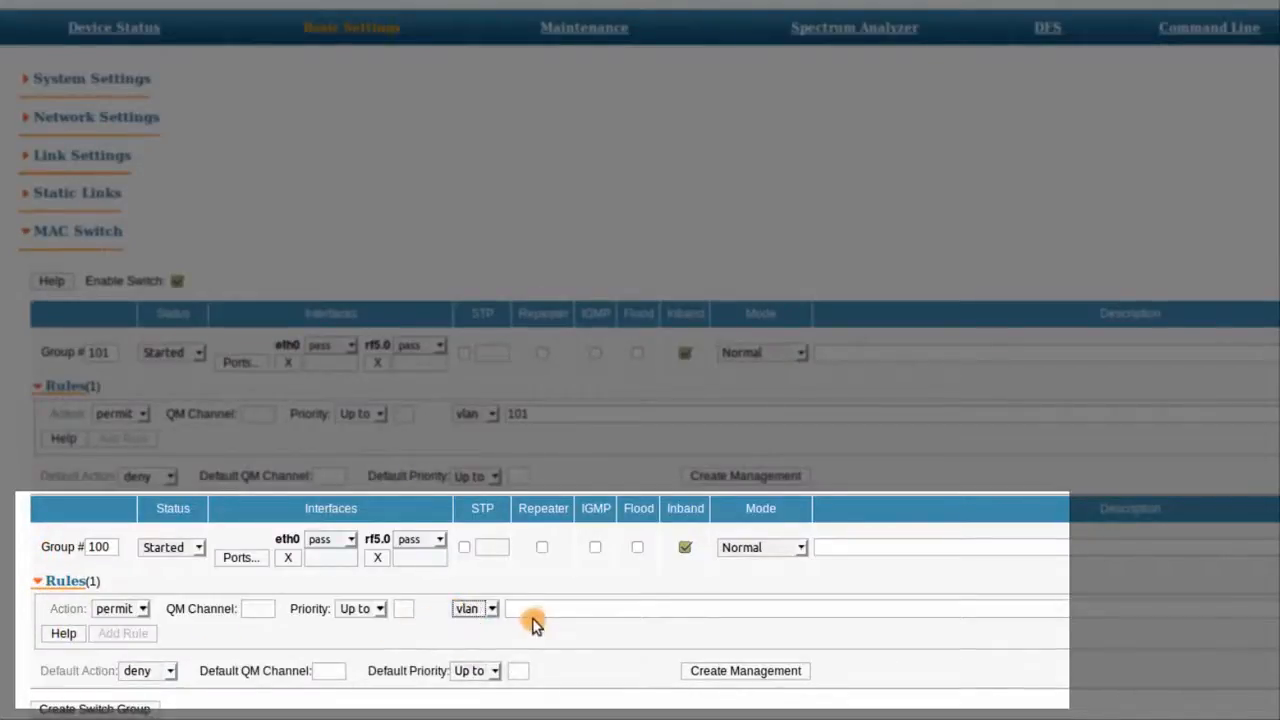
{"action": "left_click", "coordinate": [527, 613]}
{"action": "type", "text": "100"}
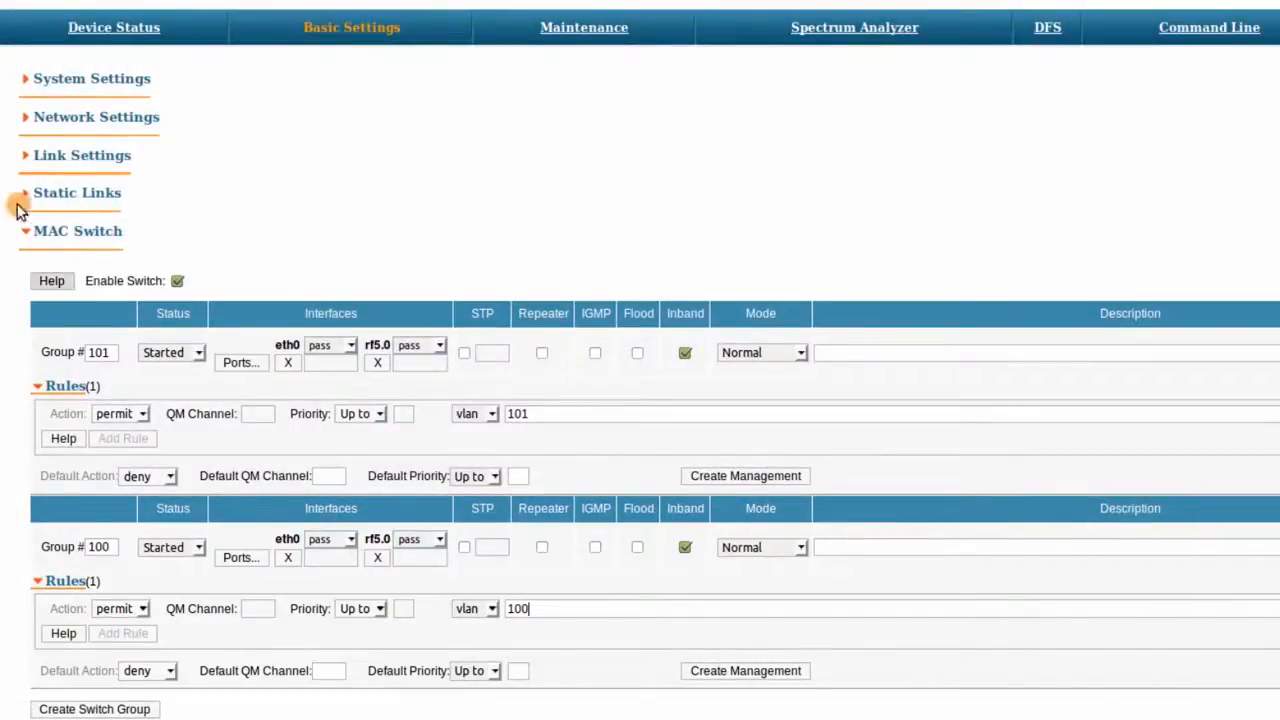
{"action": "left_click", "coordinate": [33, 234]}
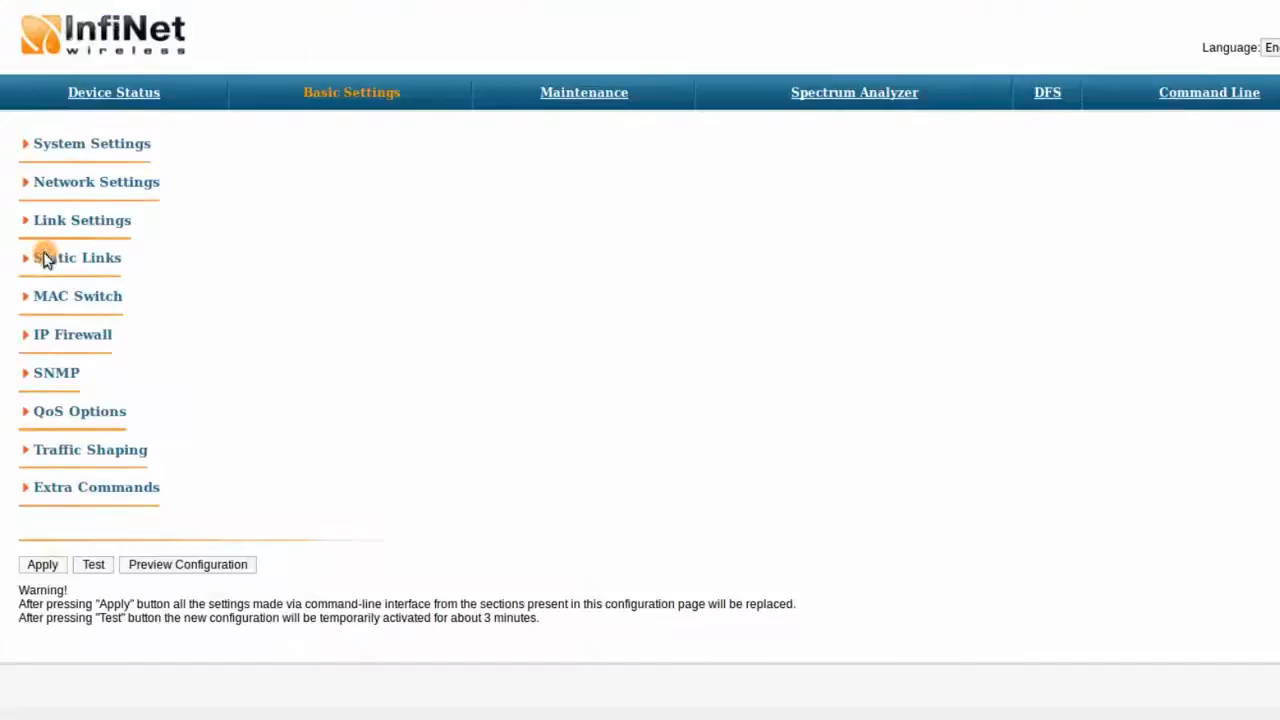
Step: Go through the master unit's network settings and apply its configuration, accepting the default login settings
{"action": "left_click", "coordinate": [31, 185]}
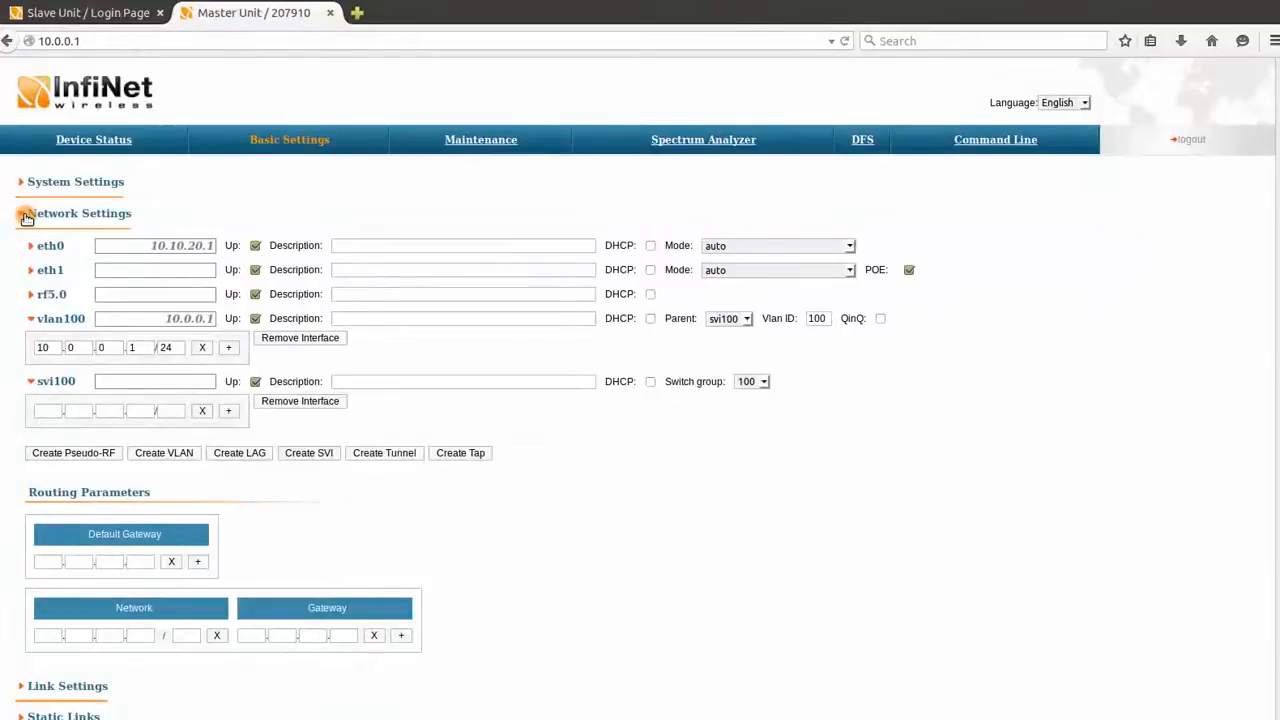
{"action": "left_click", "coordinate": [26, 217]}
{"action": "left_click", "coordinate": [35, 528]}
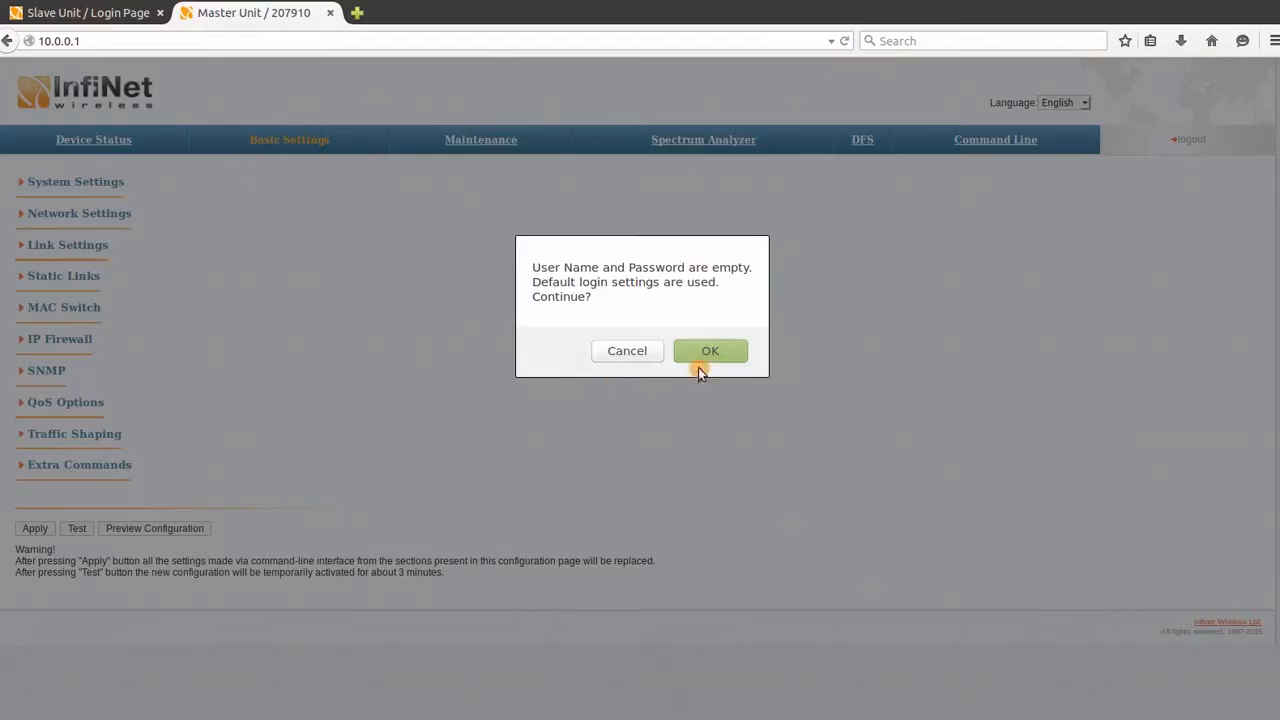
{"action": "left_click", "coordinate": [702, 368]}
{"action": "left_click", "coordinate": [757, 364]}
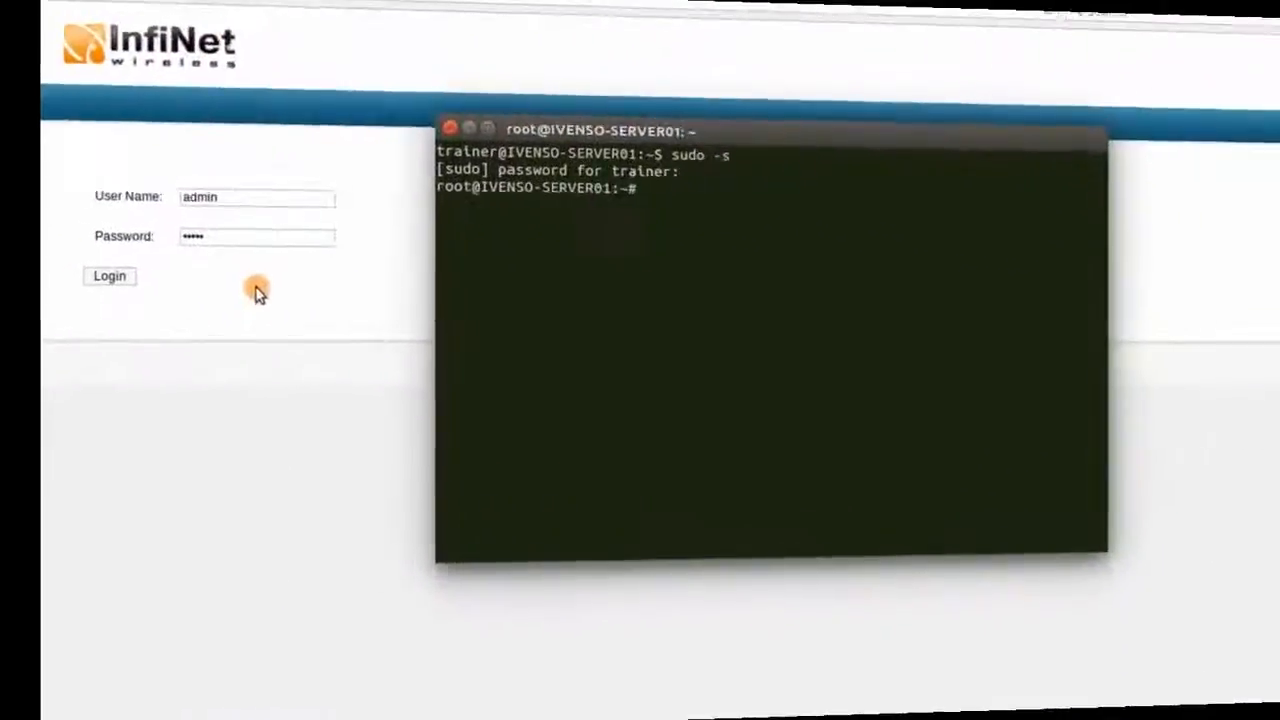
Step: Switch to the root terminal and add VLAN 100 to eth0 with "vconfig add eth0 100"
{"action": "type", "text": "vc"}
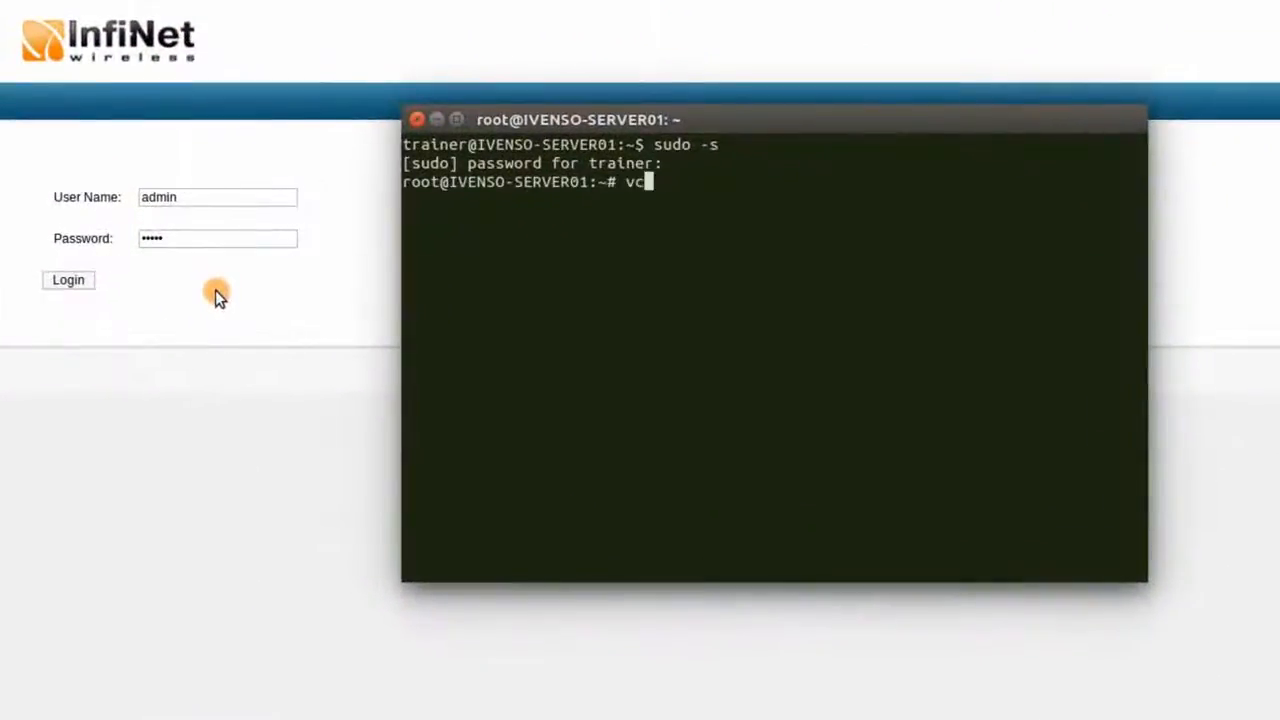
{"action": "type", "text": "onfig add"}
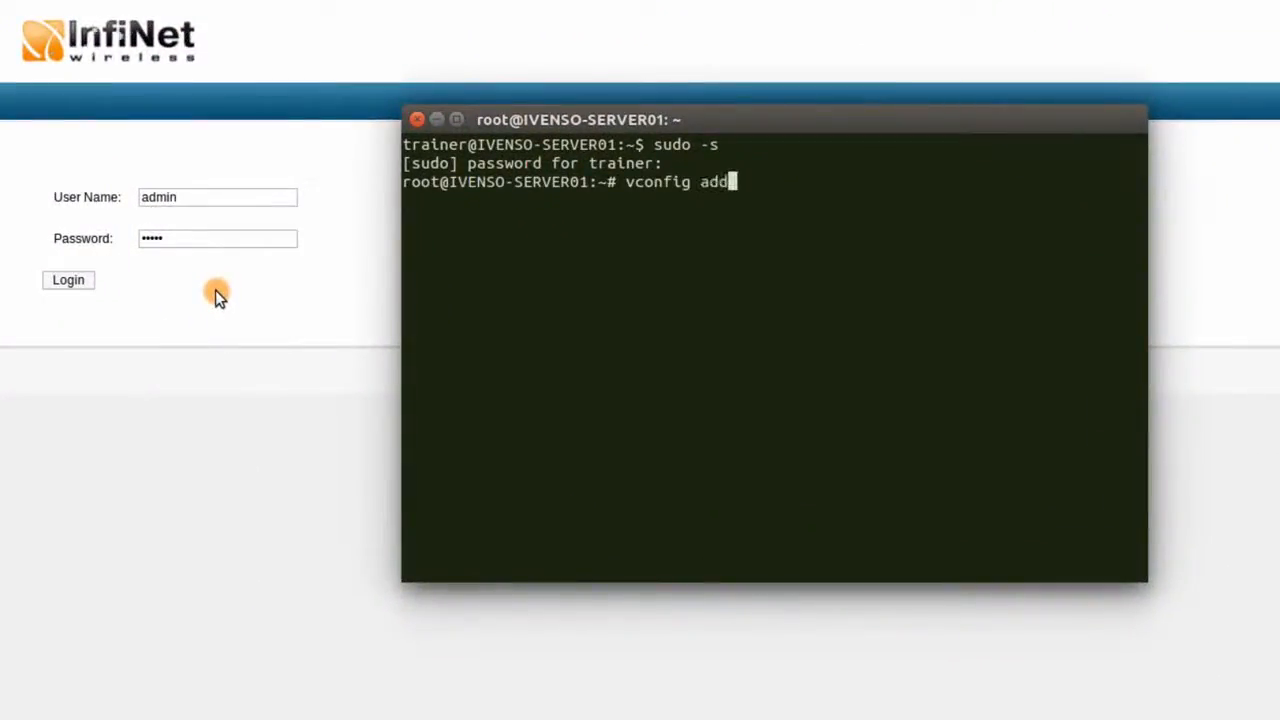
{"action": "type", "text": " eth0 100"}
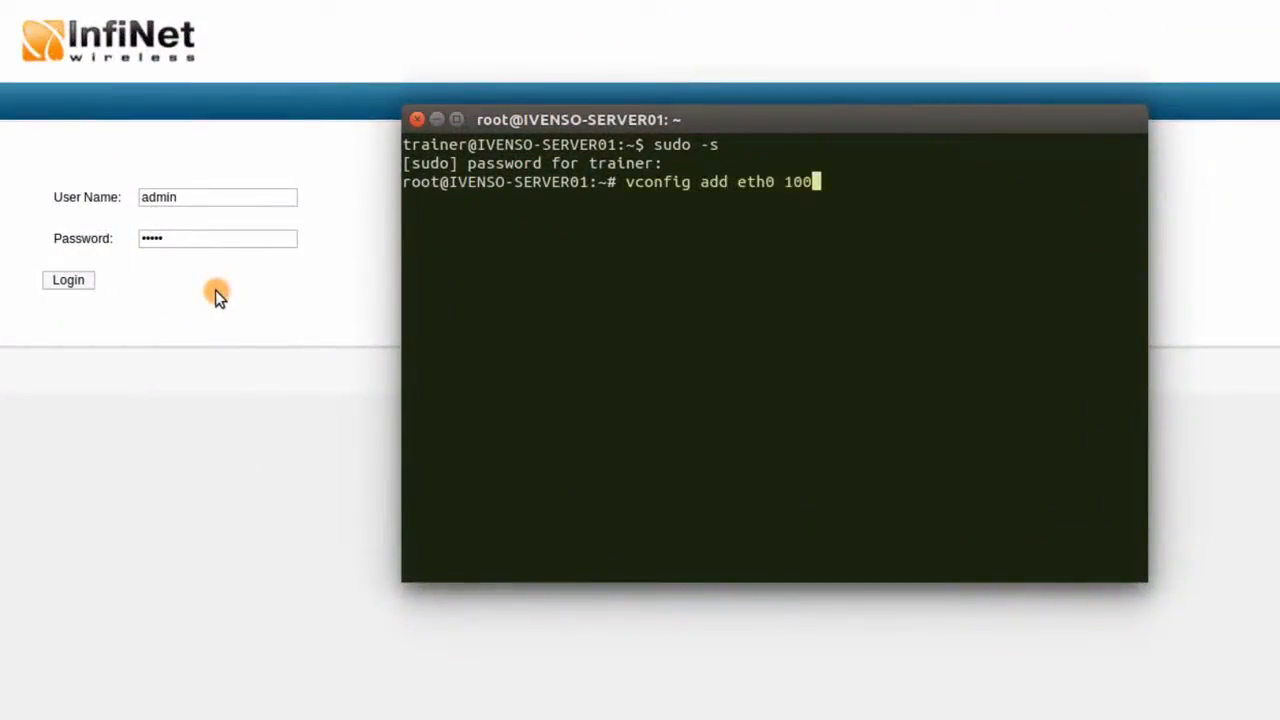
{"action": "key", "text": "Return"}
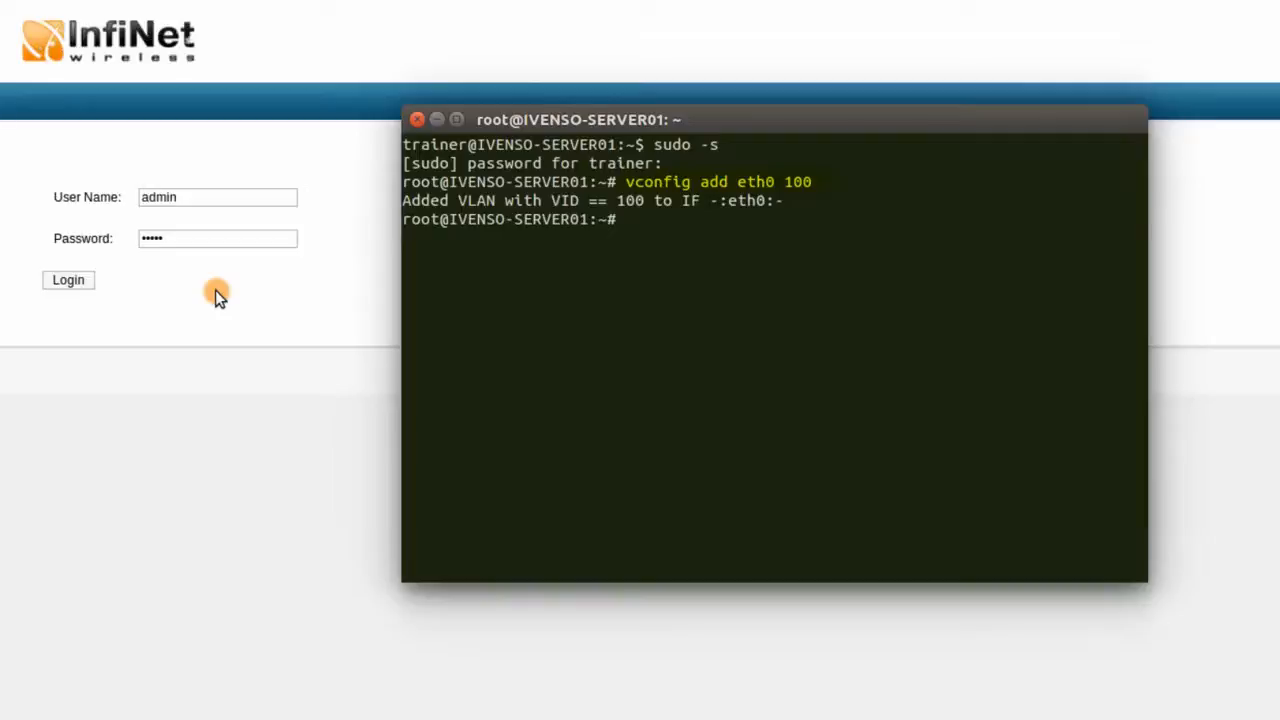
Step: Assign the management address to the computer's VLAN interface with "ip addr add 10.0.0.50/24 dev eth0.100"
{"action": "type", "text": "ip addr ad"}
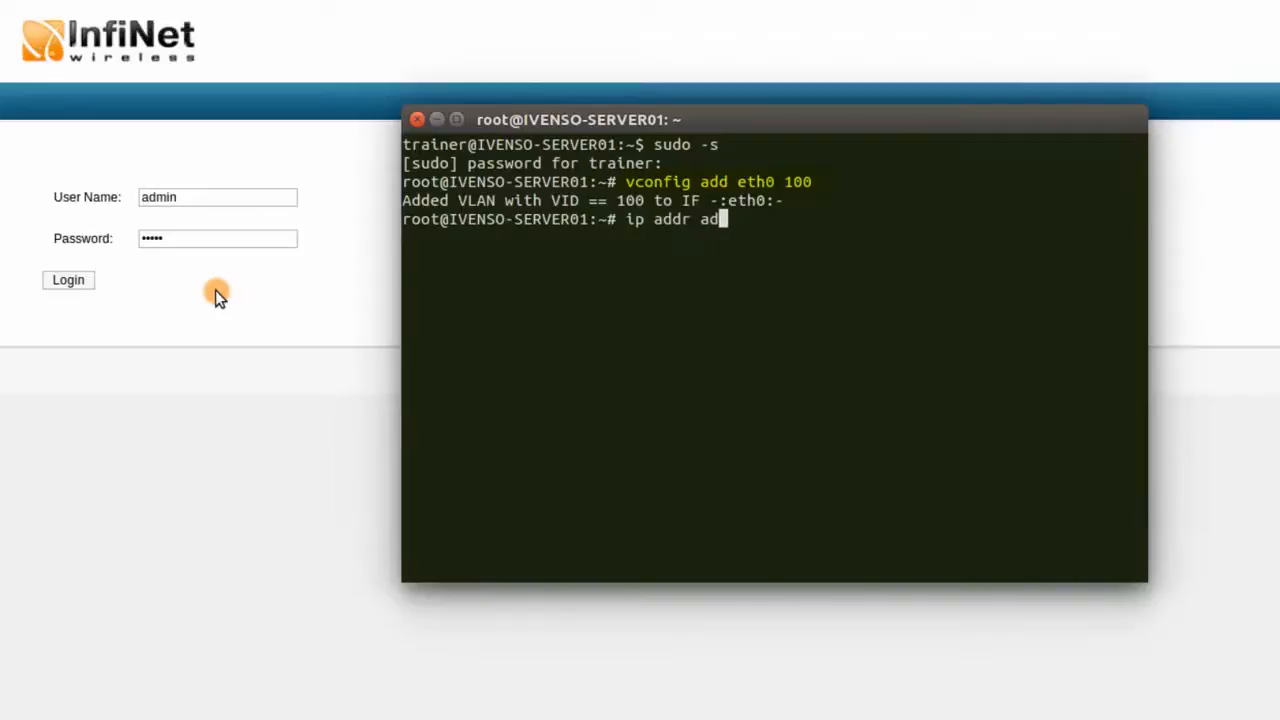
{"action": "type", "text": "d 10.0.0."}
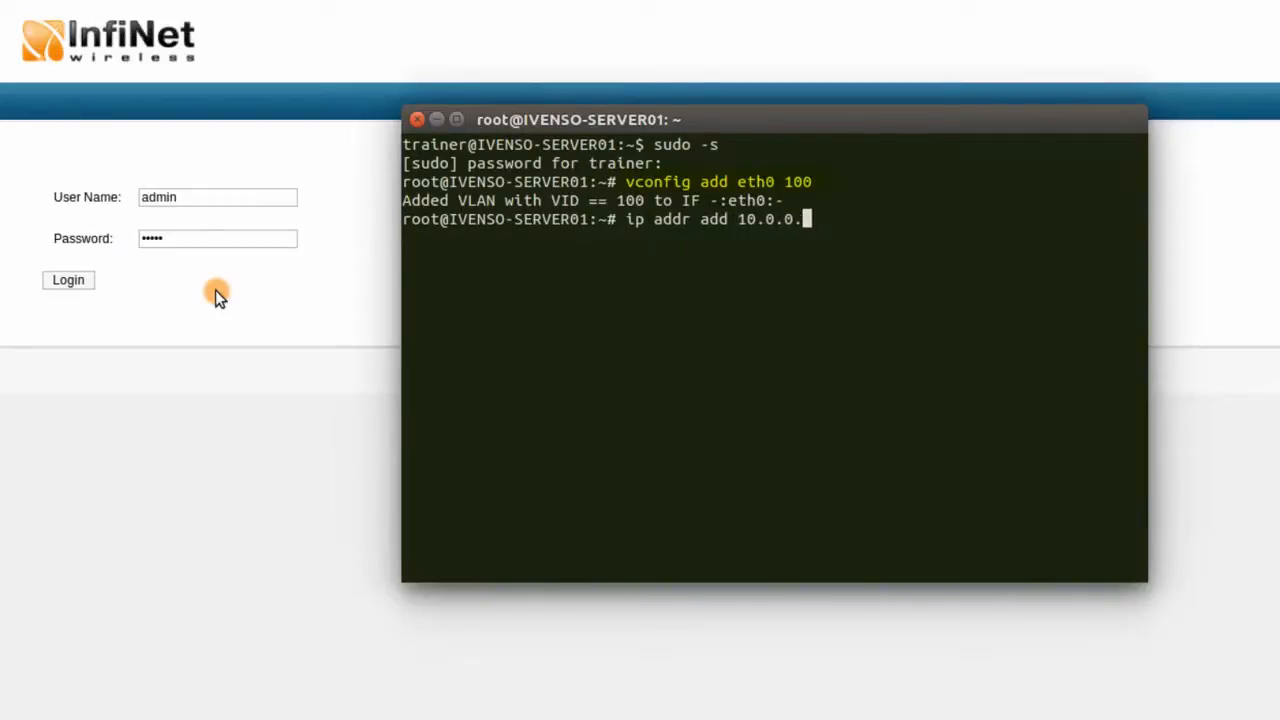
{"action": "type", "text": "50/24 d"}
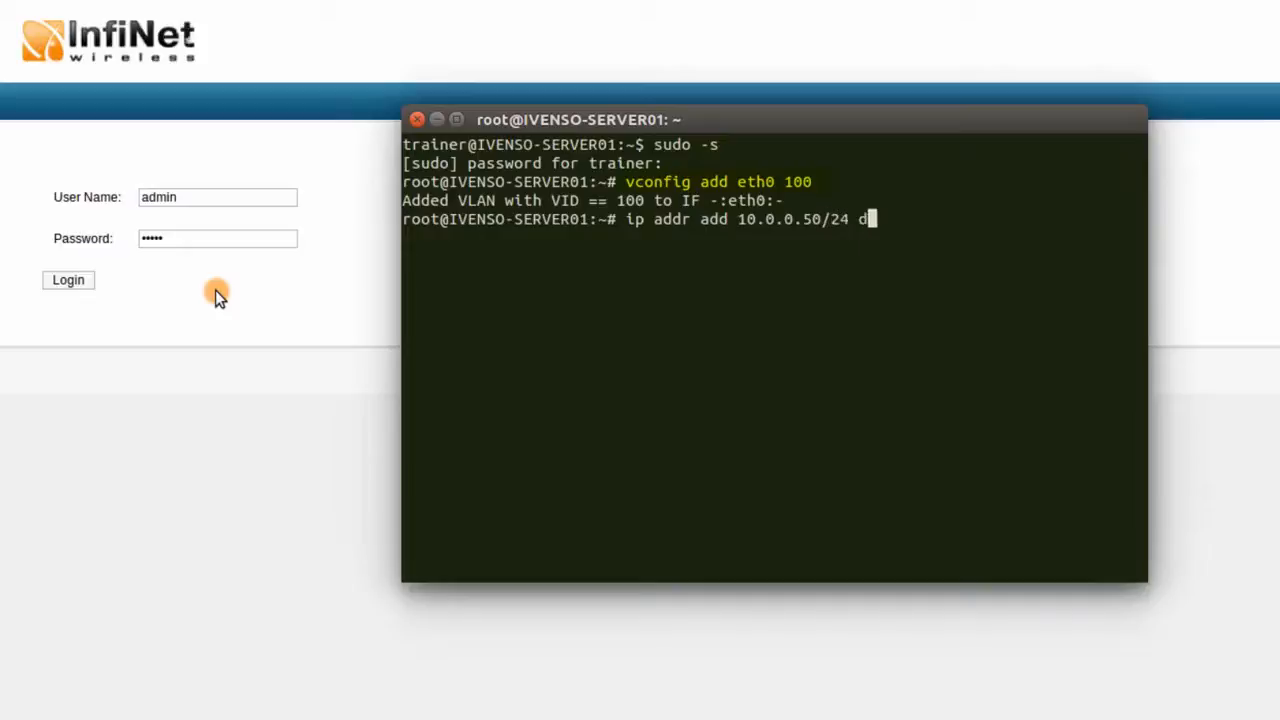
{"action": "type", "text": "ev eth0."}
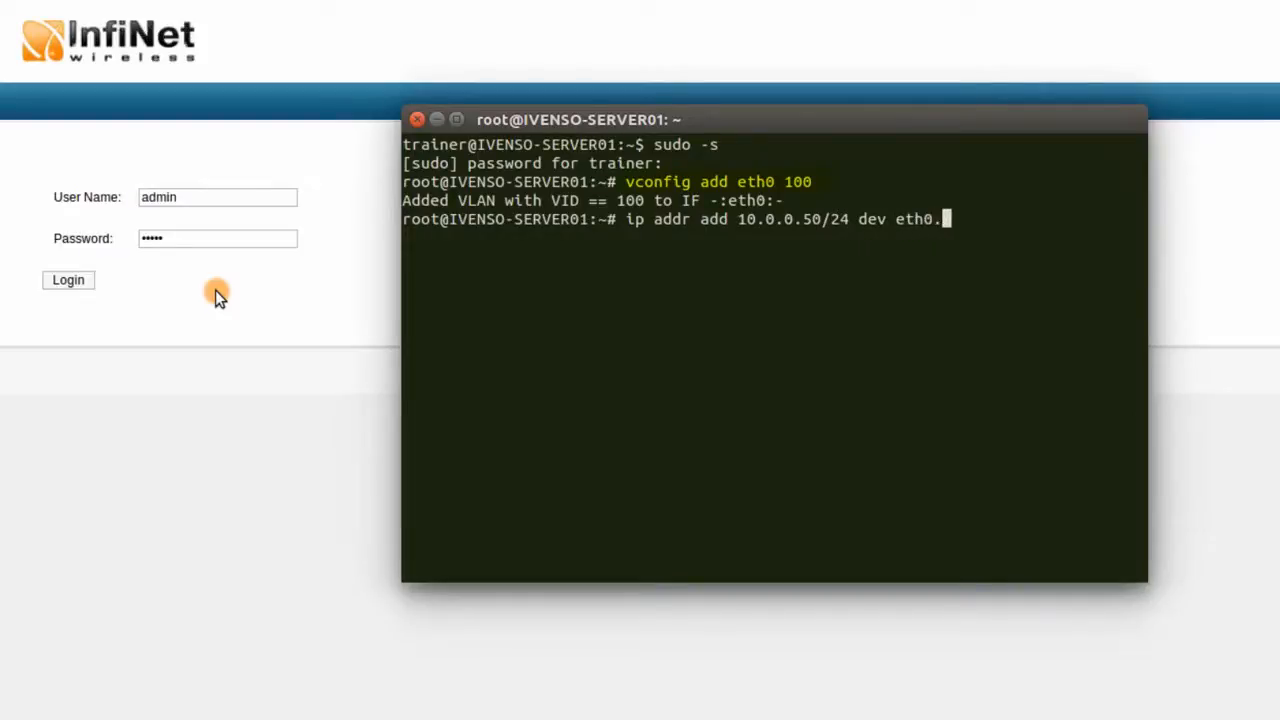
{"action": "type", "text": "100"}
{"action": "key", "text": "Return"}
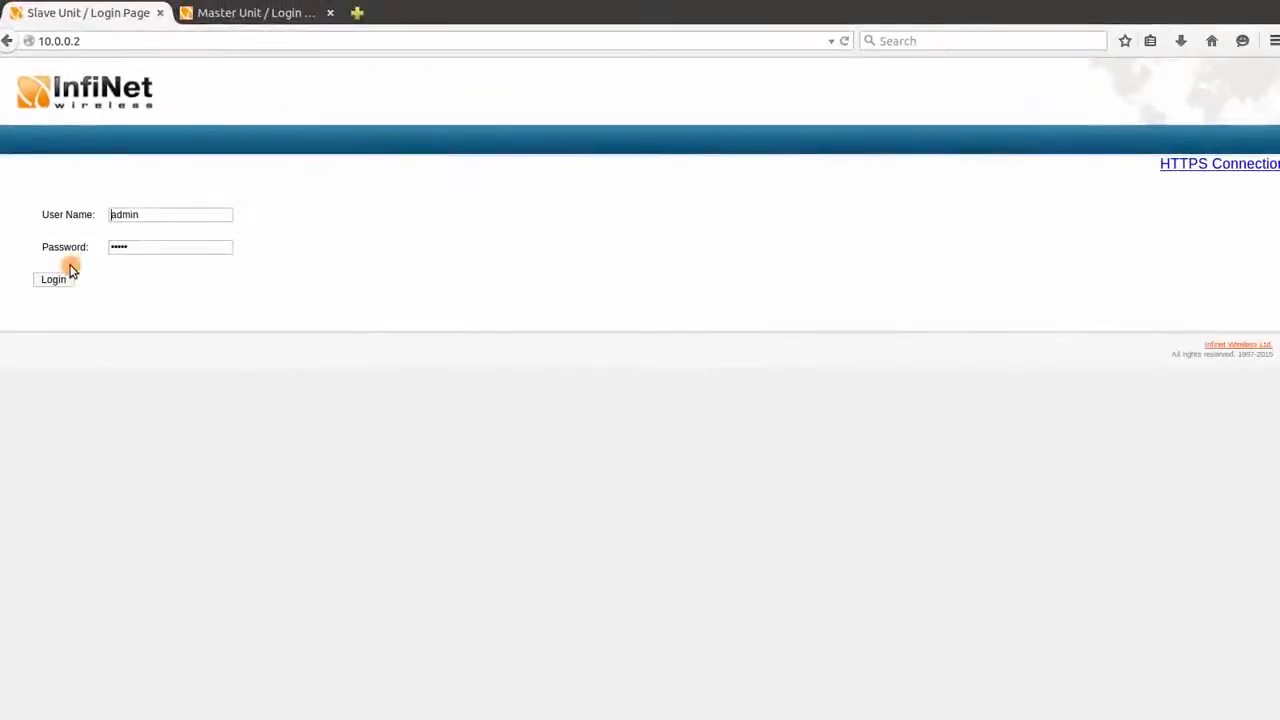
Step: Switch to the browser and log in to the slave unit at 10.0.0.2 with the prefilled credentials
{"action": "left_click", "coordinate": [55, 279]}
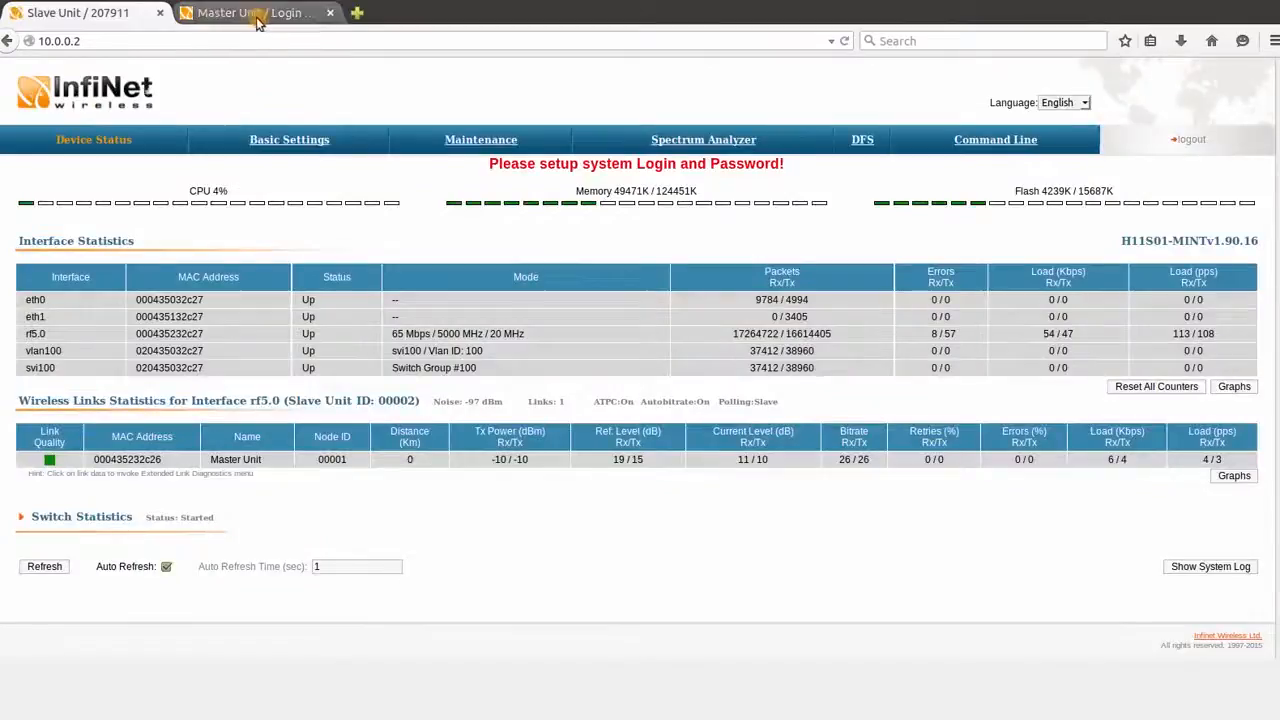
Step: Log in to the master unit at 10.0.0.1 with the prefilled credentials
{"action": "left_click", "coordinate": [257, 15]}
{"action": "left_click", "coordinate": [51, 278]}
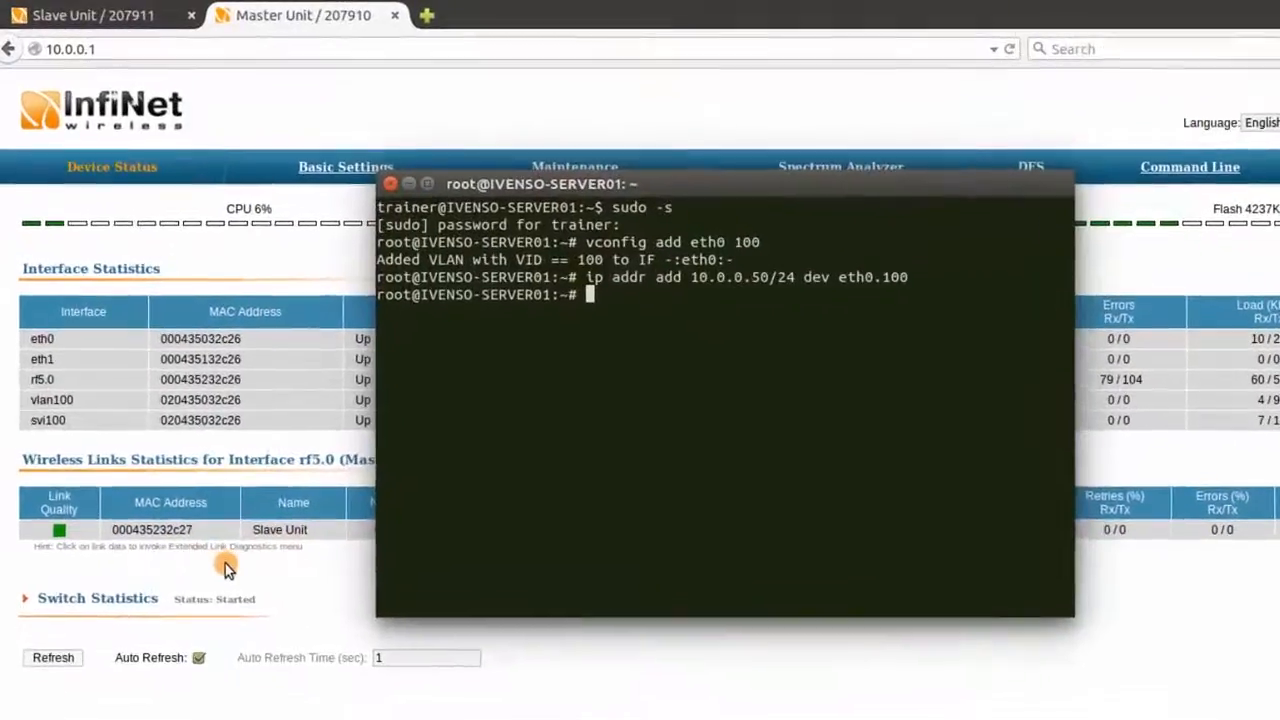
Step: Switch to the root terminal and remove the VLAN 100 interface with "vconfig rem eth0.100"
{"action": "type", "text": "vconfig rem"}
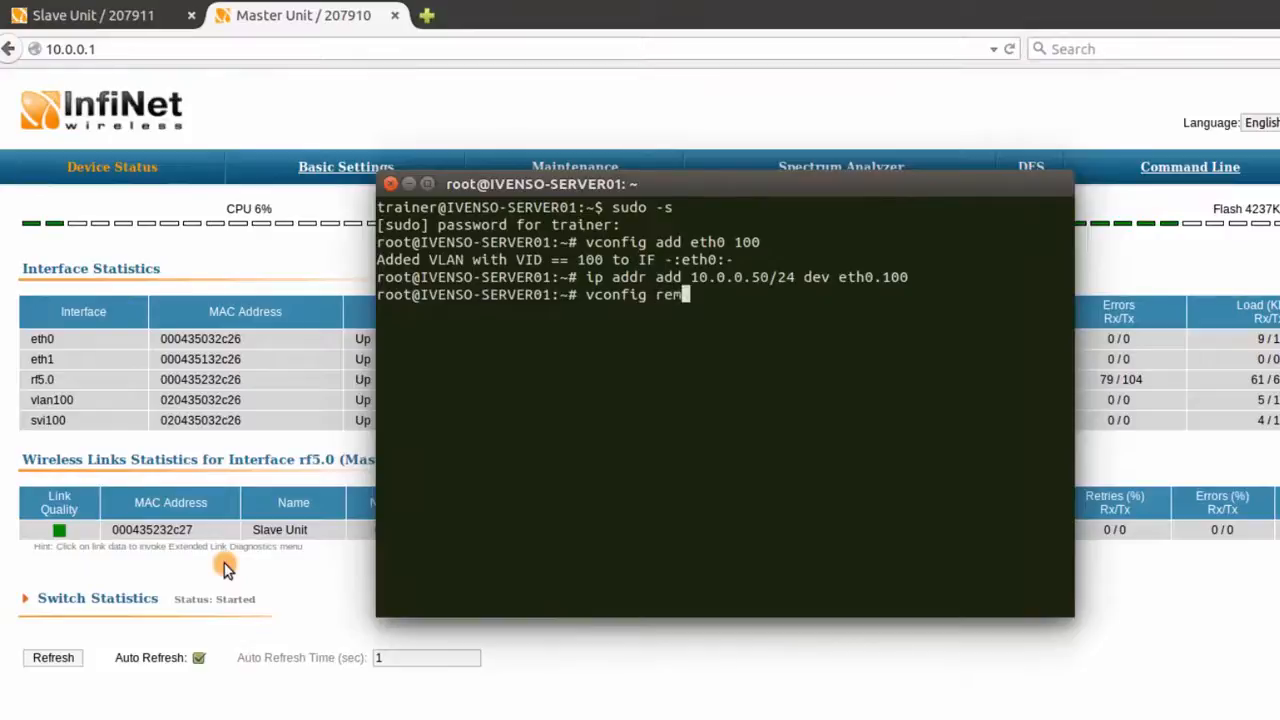
{"action": "type", "text": " eth0.100"}
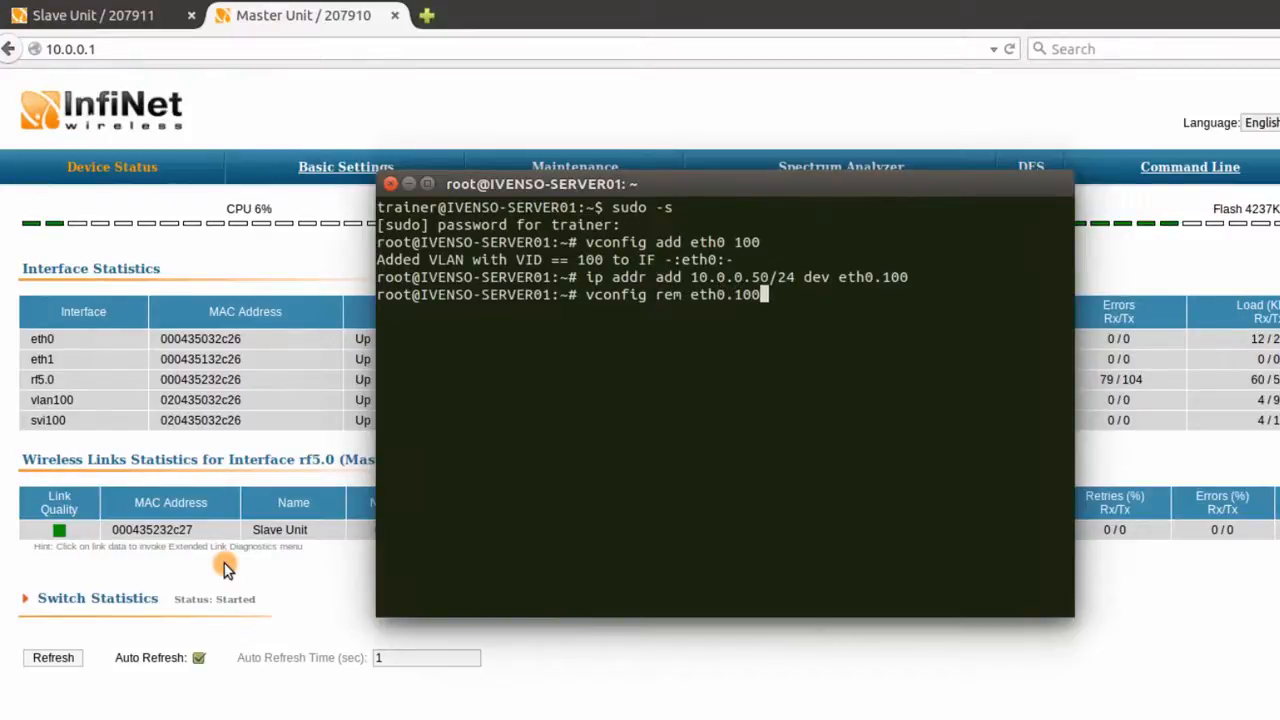
{"action": "key", "text": "Return"}
Step: Add VLAN 105 to eth0 with "vconfig add eth0 105"
{"action": "type", "text": "vc"}
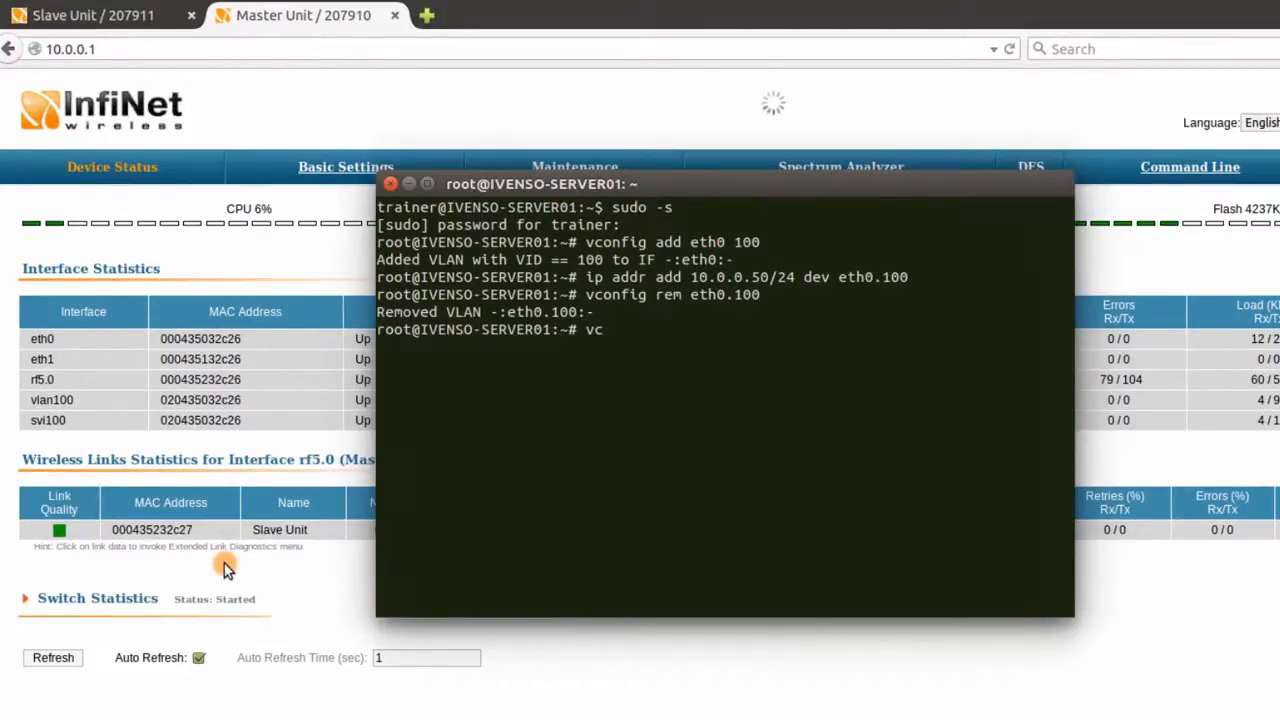
{"action": "type", "text": "onfig add eth"}
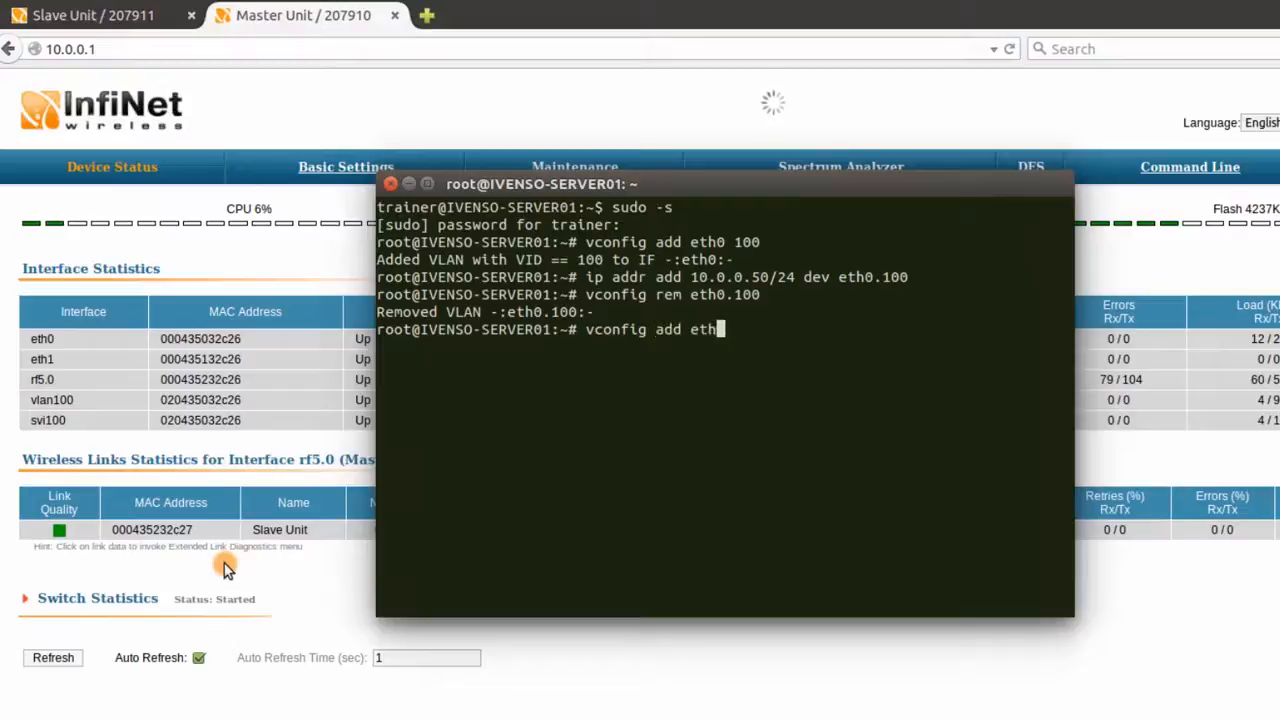
{"action": "type", "text": "0 105"}
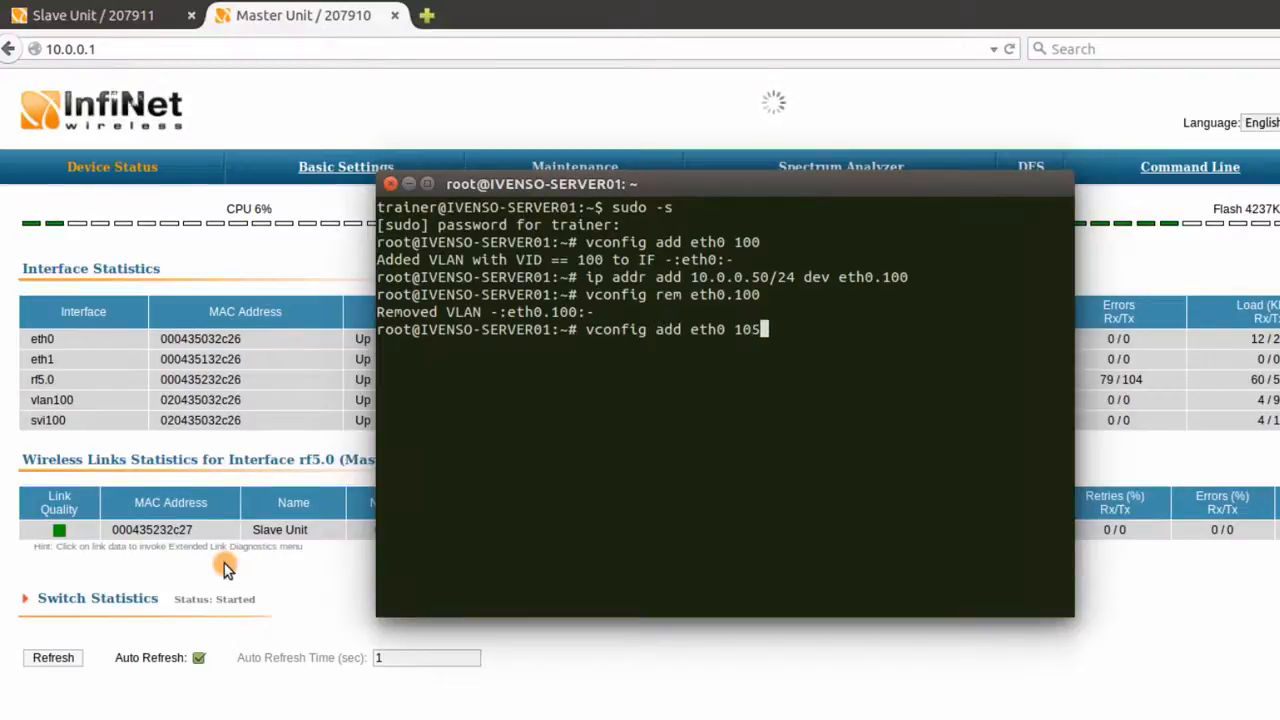
{"action": "key", "text": "Return"}
Step: Assign the management address with "ip addr add 10.0.0.50/24 dev eth0.105" and return to the slave unit's page in the browser
{"action": "key", "text": "Up"}
{"action": "key", "text": "Up"}
{"action": "key", "text": "Up"}
{"action": "key", "text": "BackSpace"}
{"action": "type", "text": "5"}
{"action": "key", "text": "Return"}
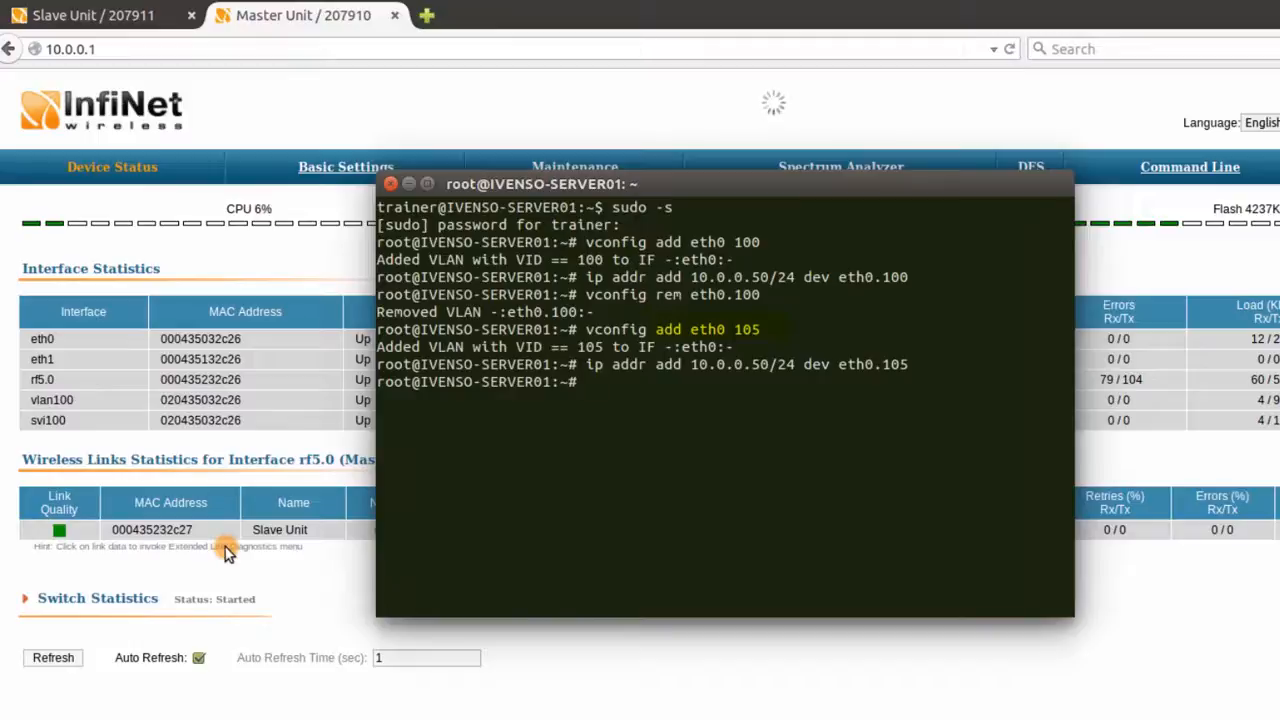
{"action": "left_click", "coordinate": [95, 15]}
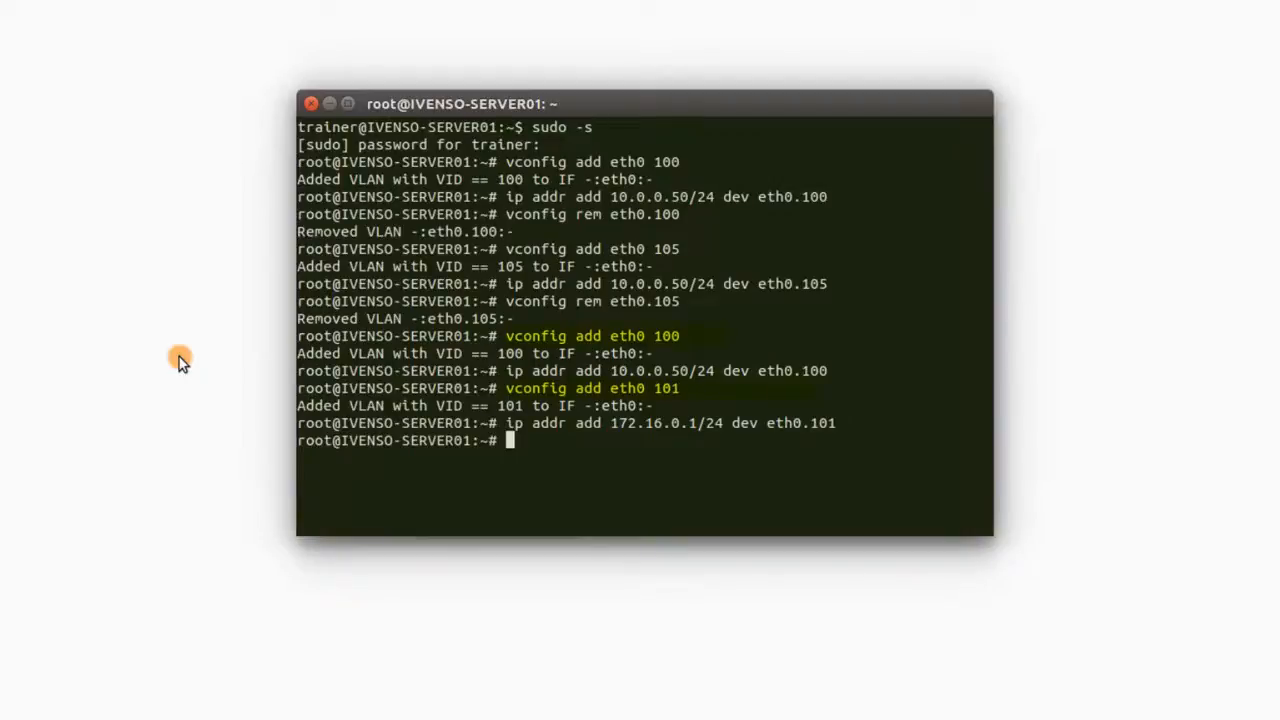
Step: Run "ping 172.16.0.2" in the root terminal to send data traffic over VLAN 101
{"action": "type", "text": "ping 172.16.0.2"}
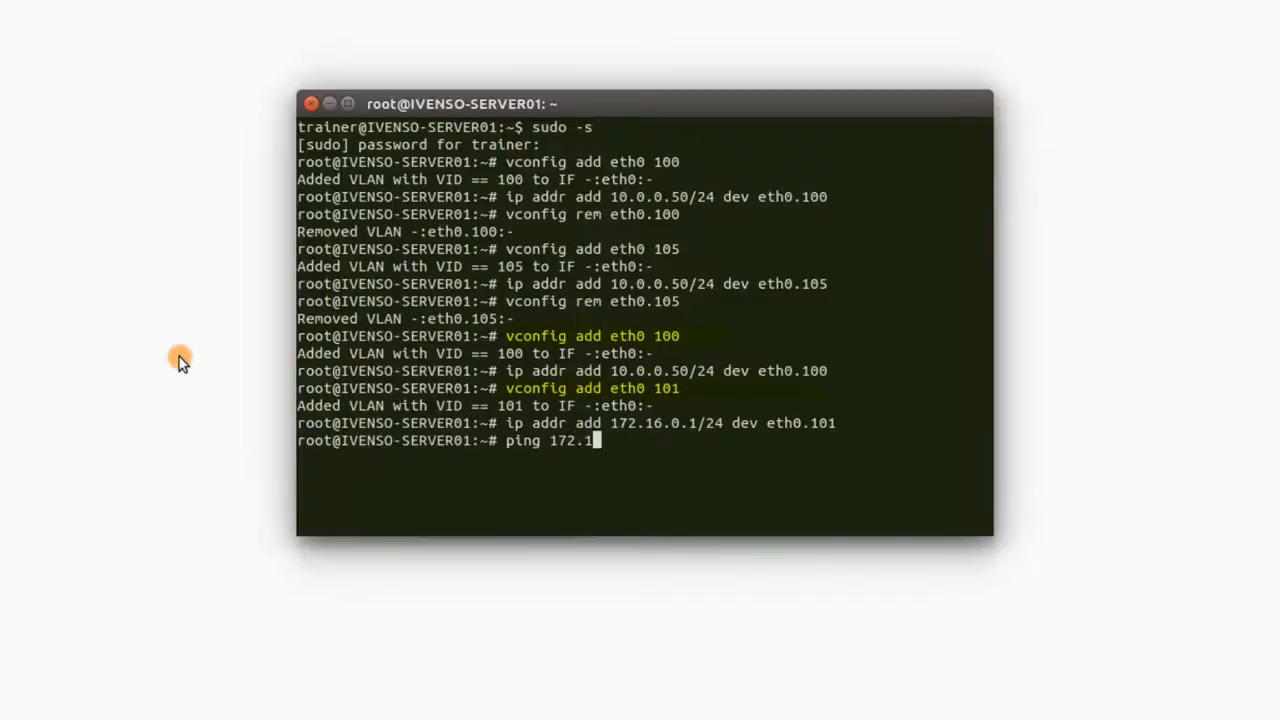
{"action": "key", "text": "Return"}
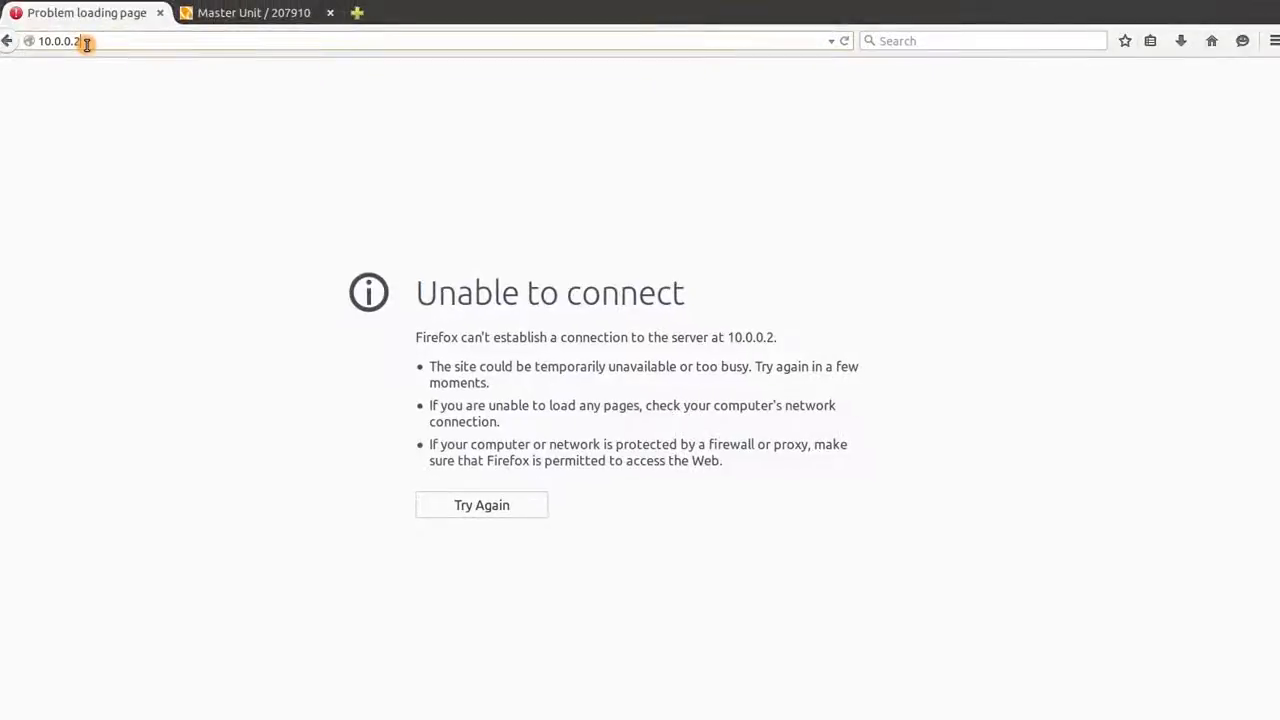
Step: Switch to the browser, reload 10.0.0.2, log in with the prefilled credentials and expand the switch statistics to examine group 101's unicast traffic
{"action": "key", "text": "Return"}
{"action": "left_click", "coordinate": [52, 279]}
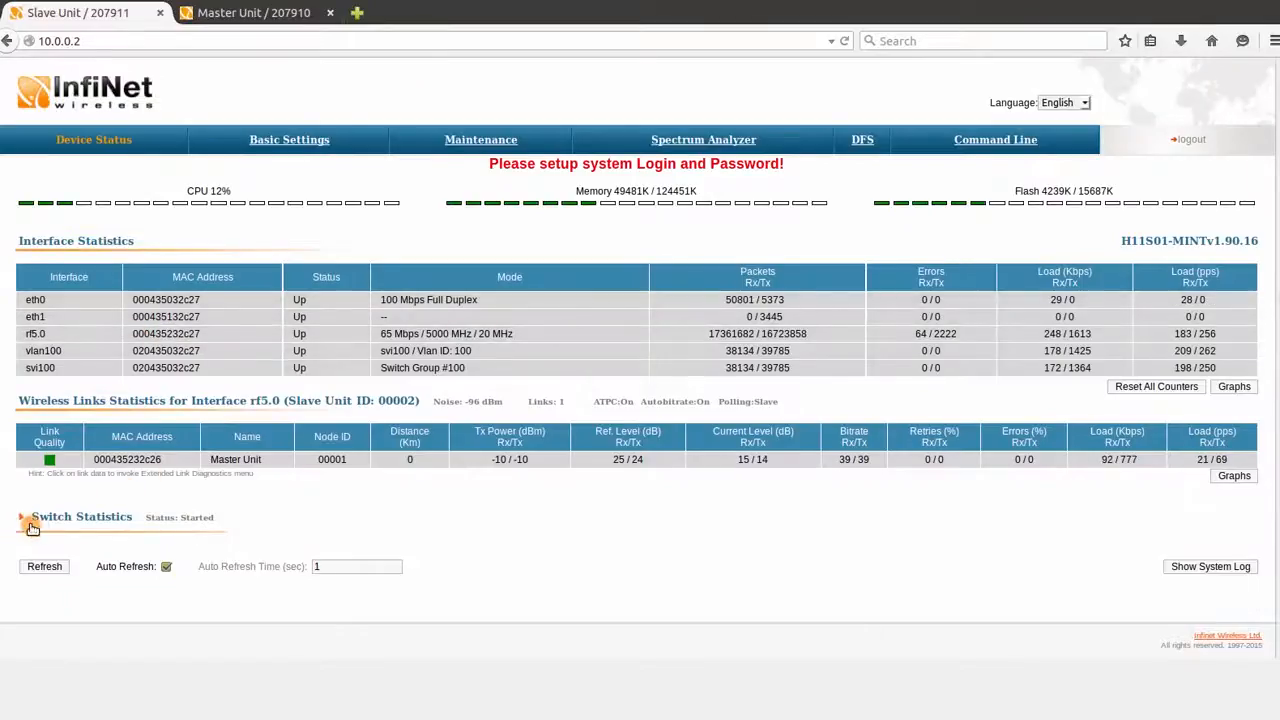
{"action": "left_click", "coordinate": [22, 517]}
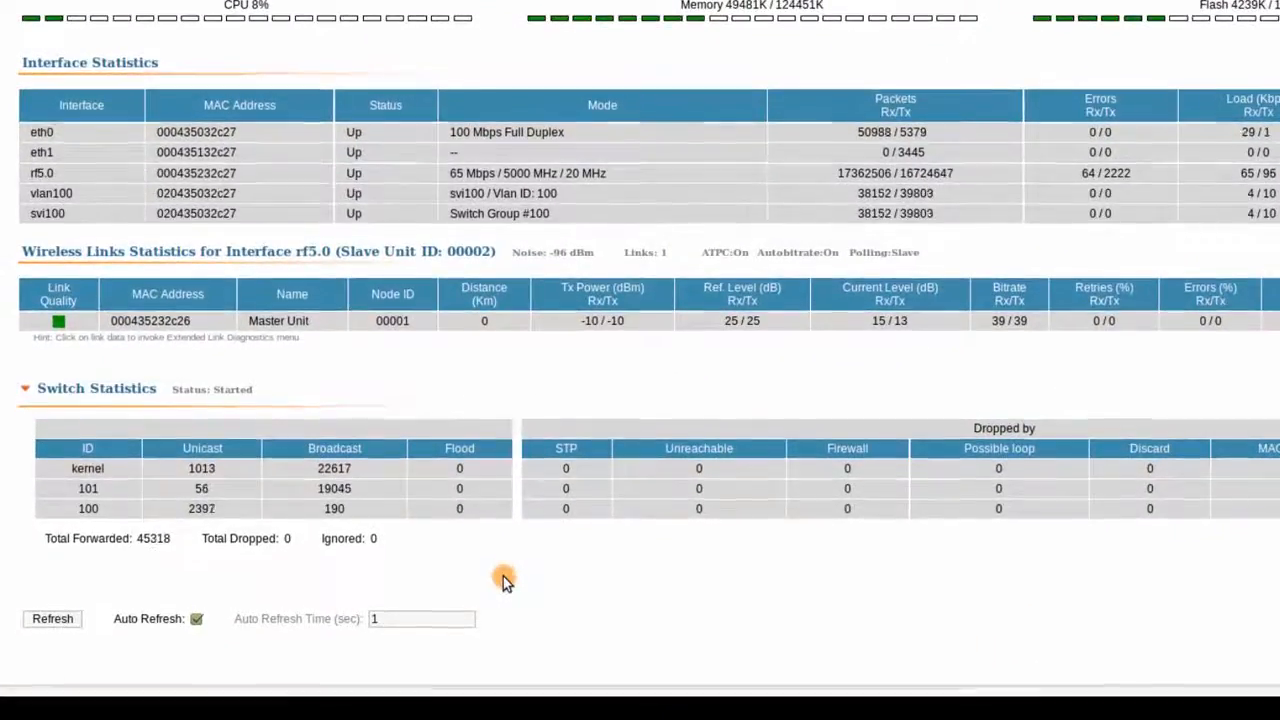
{"action": "scroll", "coordinate": [503, 578], "scroll_direction": "down", "scroll_amount": 1}
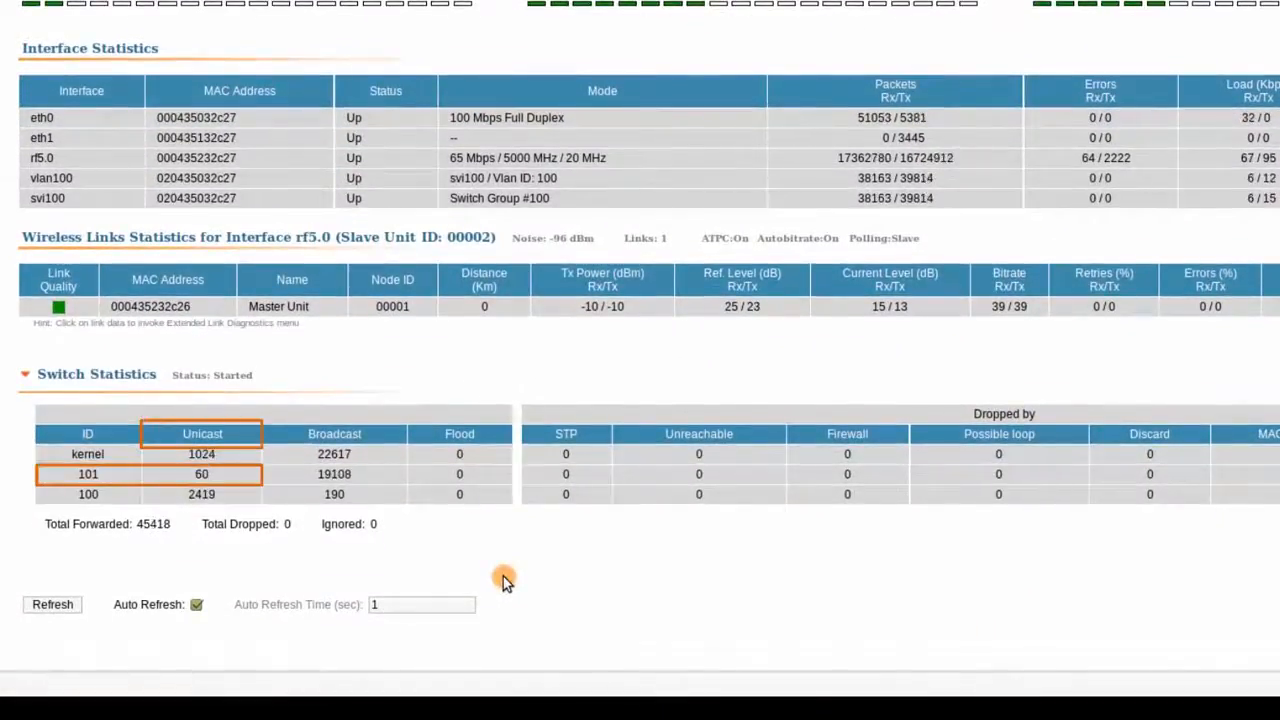